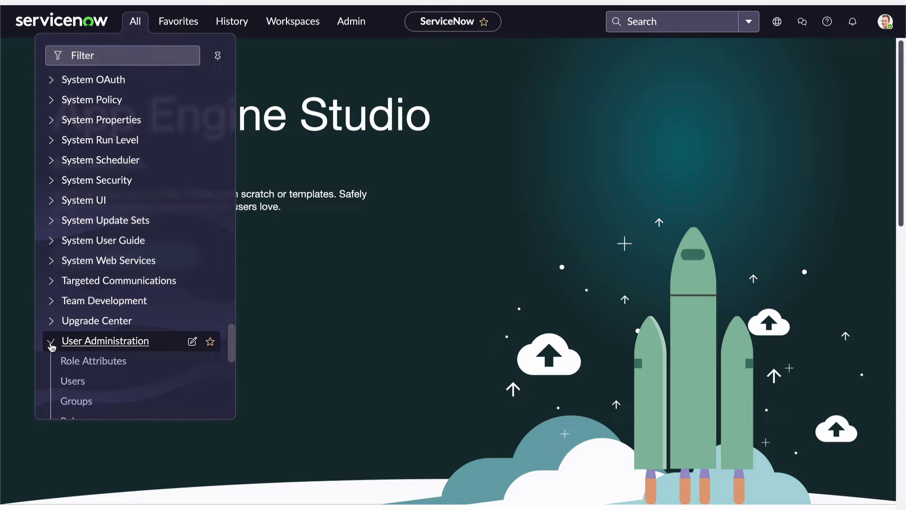
Open the Users list under User Administration, view Abraham Lincoln's user record and return to the list
{"action": "scroll", "coordinate": [52, 347], "scroll_direction": "down", "scroll_amount": 5}
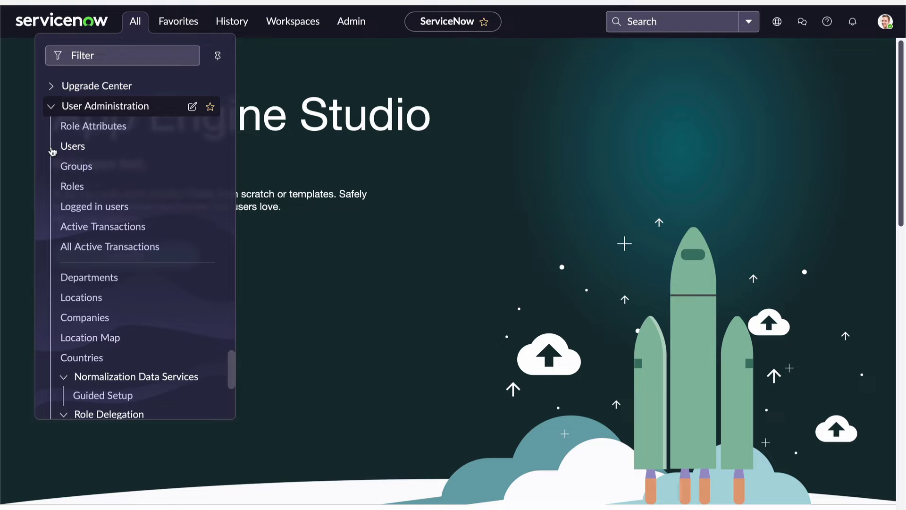
{"action": "left_click", "coordinate": [71, 147]}
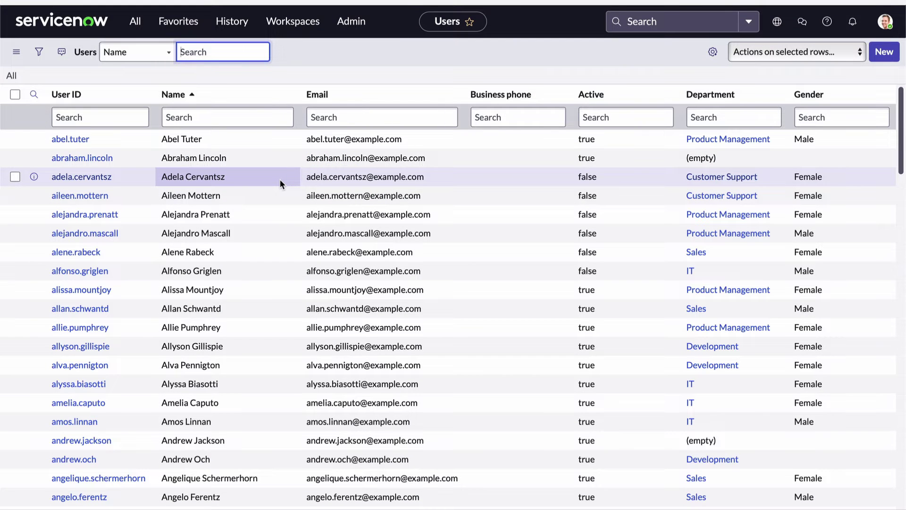
{"action": "left_click", "coordinate": [89, 159]}
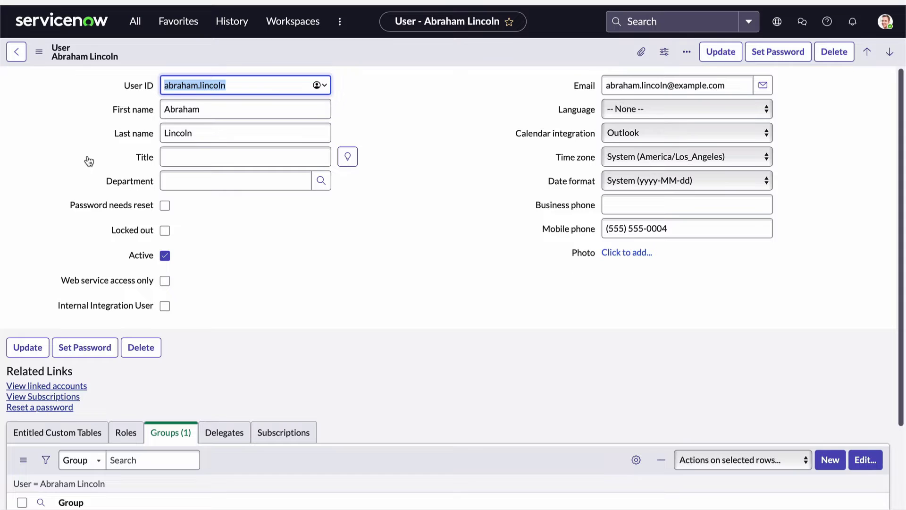
{"action": "left_click", "coordinate": [17, 62]}
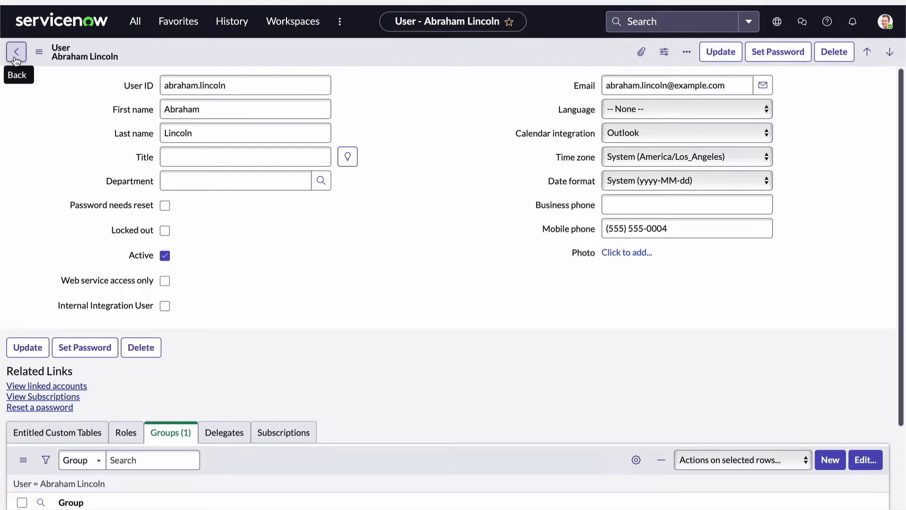
{"action": "left_click", "coordinate": [16, 61]}
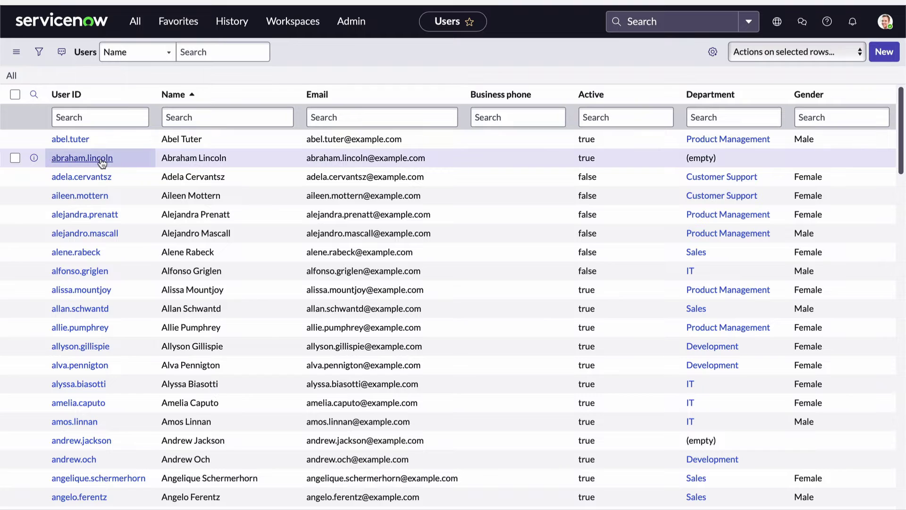
Reopen Abraham Lincoln's record, browse to the following user record and back, and return to the Users list
{"action": "left_click", "coordinate": [83, 158]}
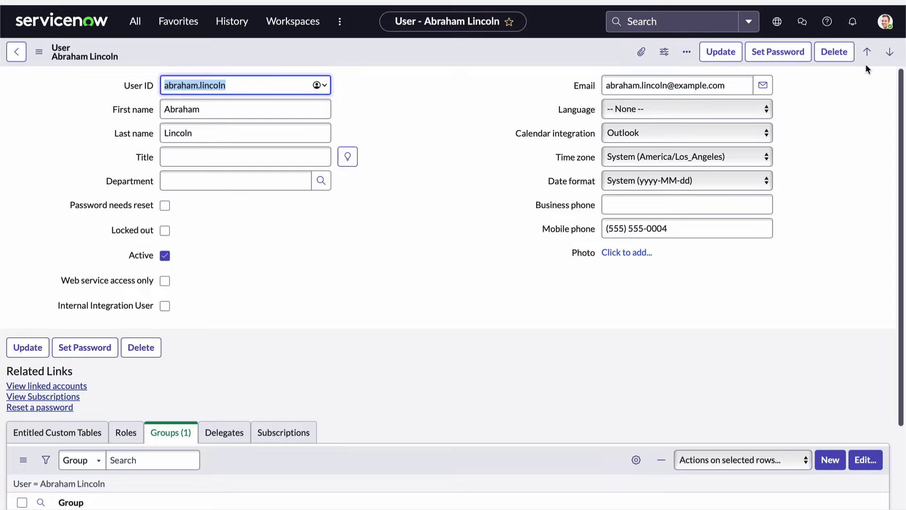
{"action": "left_click", "coordinate": [890, 56]}
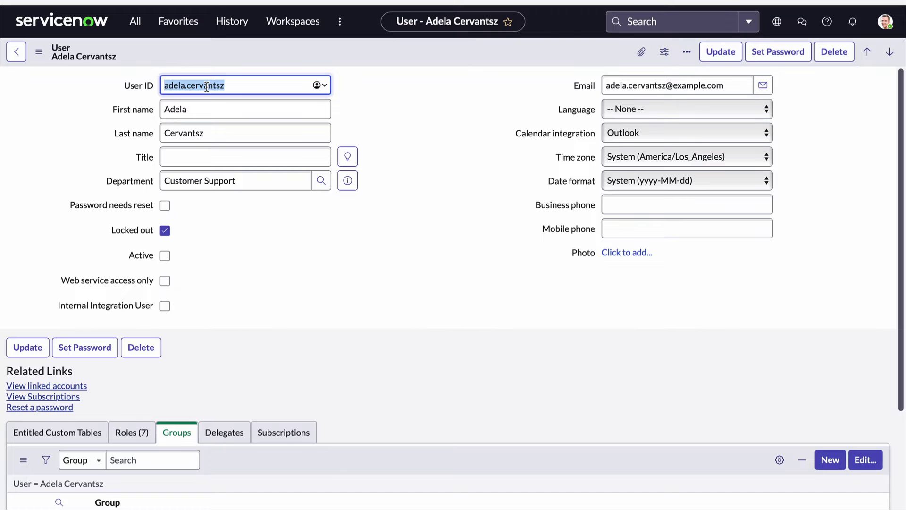
{"action": "left_click", "coordinate": [869, 59]}
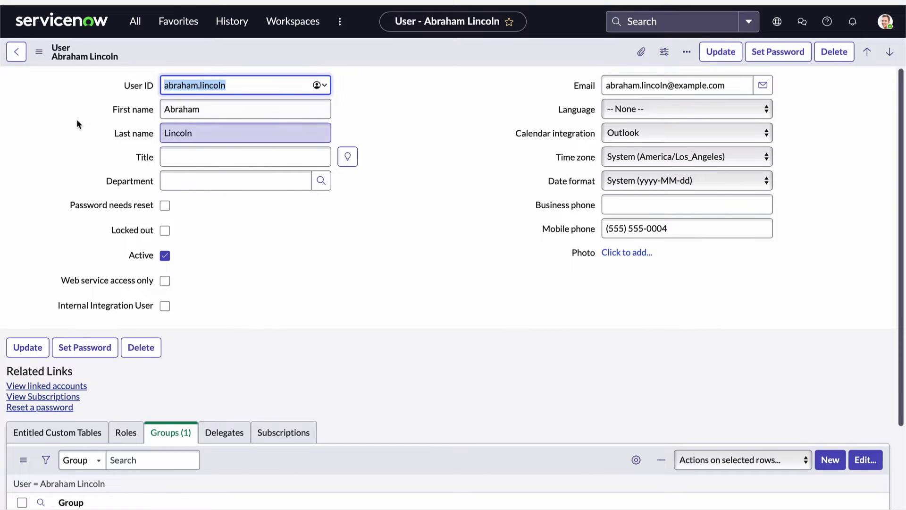
{"action": "left_click", "coordinate": [16, 53]}
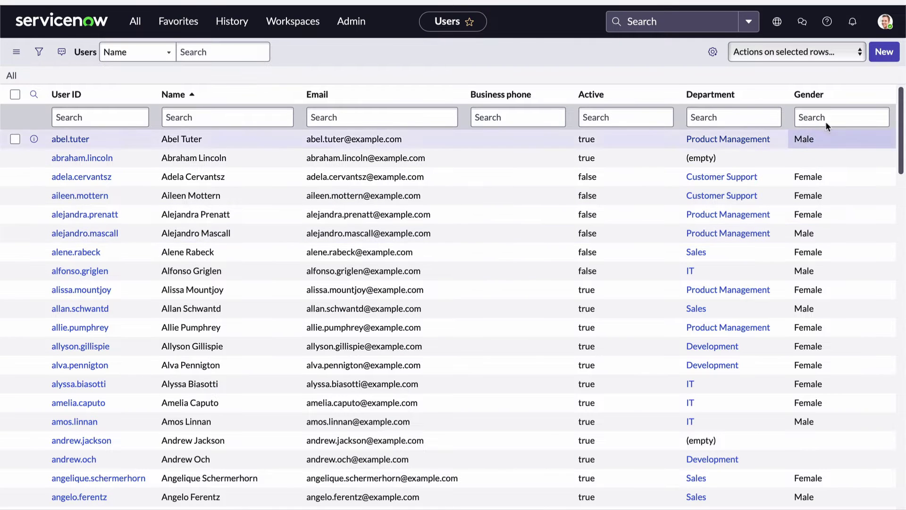
View the blank form for a new user record and return to the Users list without submitting it
{"action": "left_click", "coordinate": [880, 61]}
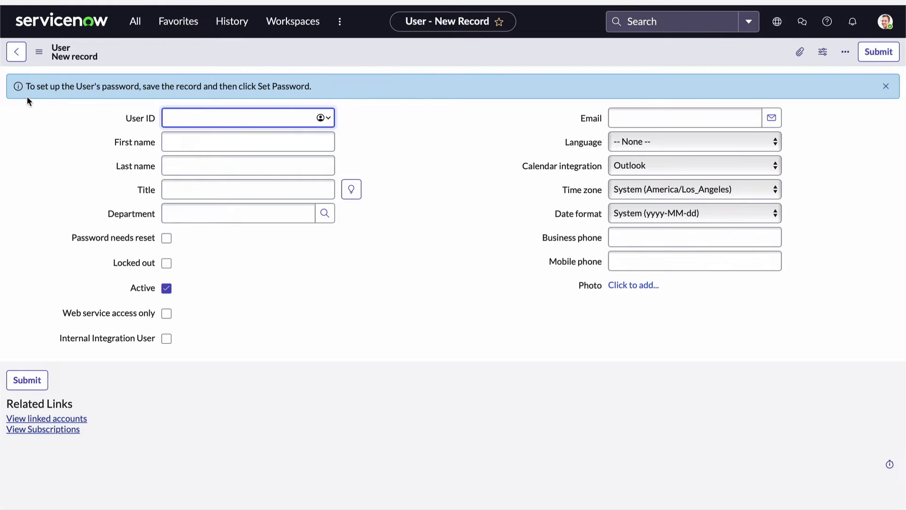
{"action": "left_click", "coordinate": [18, 58]}
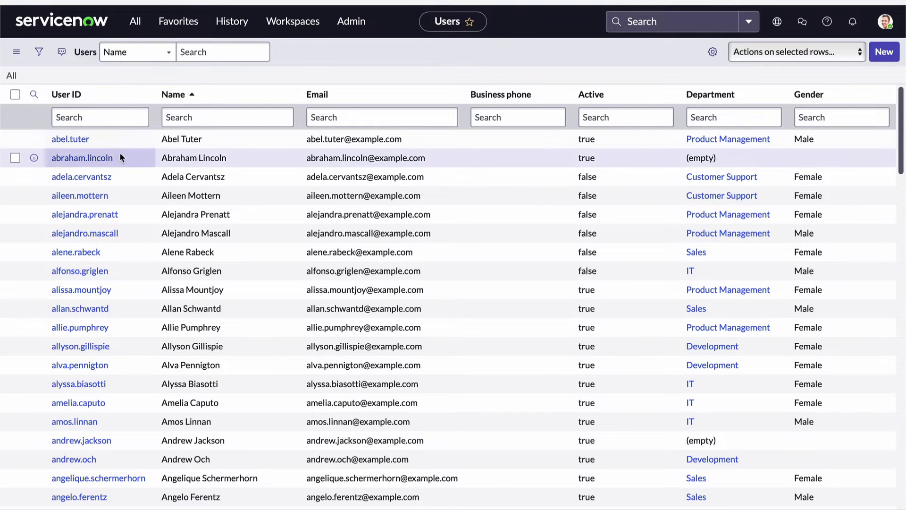
Open Abraham Lincoln's user record and change the first name to Abe
{"action": "left_click", "coordinate": [97, 163]}
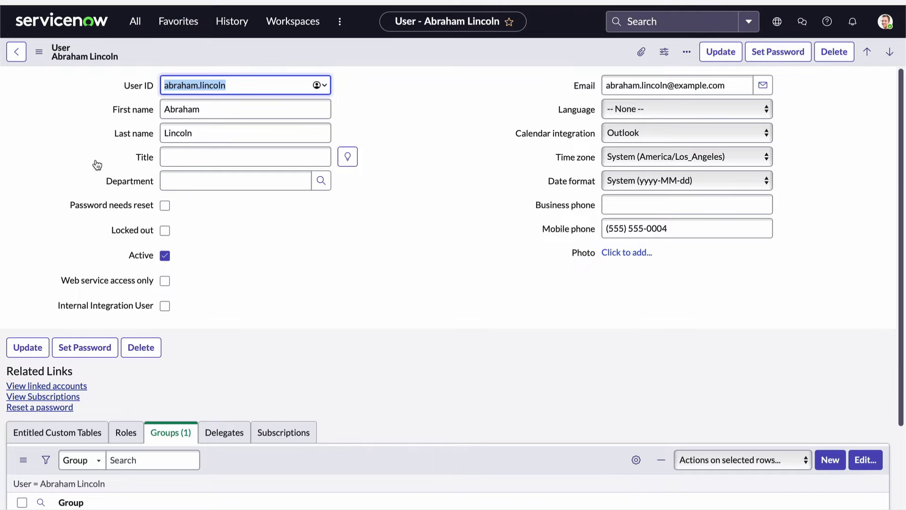
{"action": "left_click", "coordinate": [207, 105]}
{"action": "left_click", "coordinate": [202, 132]}
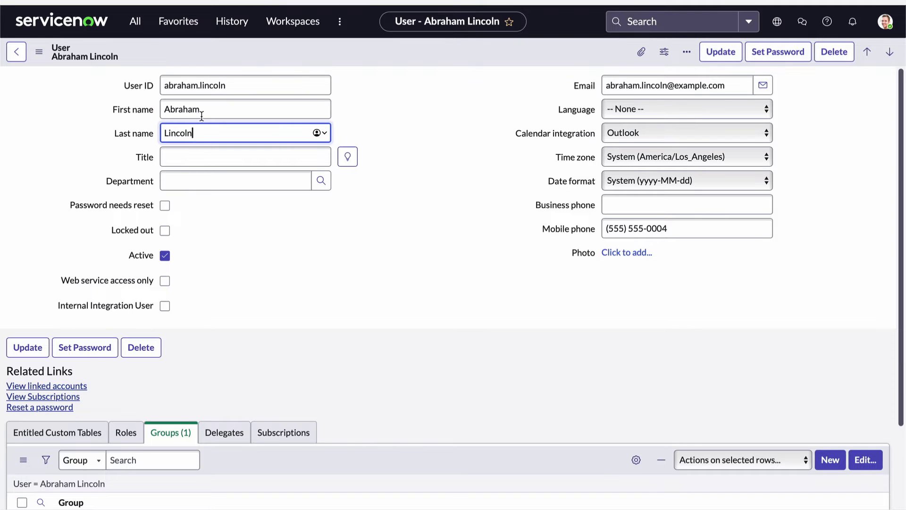
{"action": "left_click", "coordinate": [201, 113]}
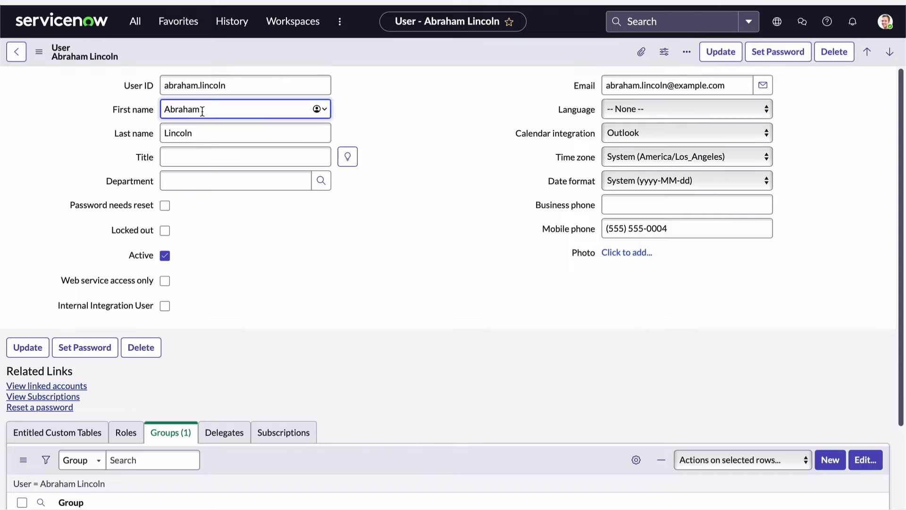
{"action": "key", "text": "BackSpace"}
{"action": "key", "text": "BackSpace"}
{"action": "key", "text": "BackSpace"}
{"action": "key", "text": "BackSpace"}
{"action": "key", "text": "BackSpace"}
{"action": "type", "text": "e"}
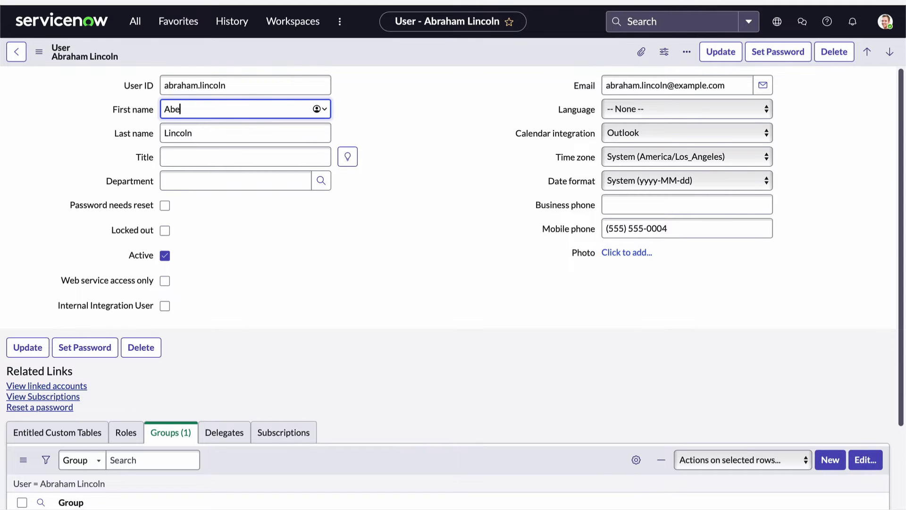
{"action": "left_click", "coordinate": [222, 134]}
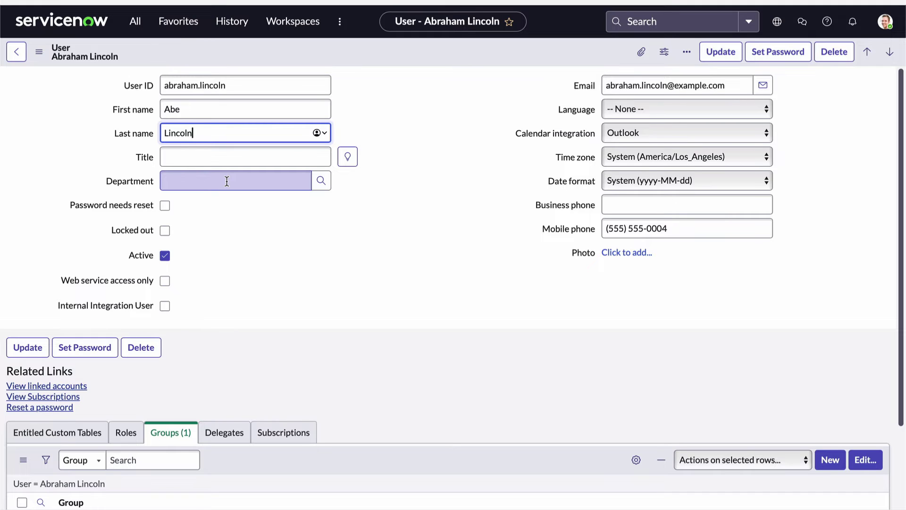
{"action": "left_click", "coordinate": [204, 180]}
{"action": "type", "text": "SA"}
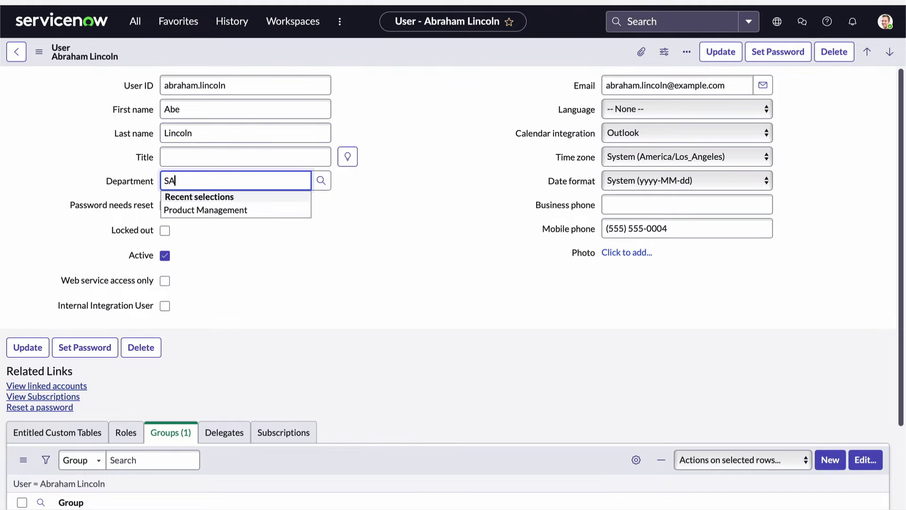
{"action": "key", "text": "BackSpace"}
{"action": "type", "text": "a"}
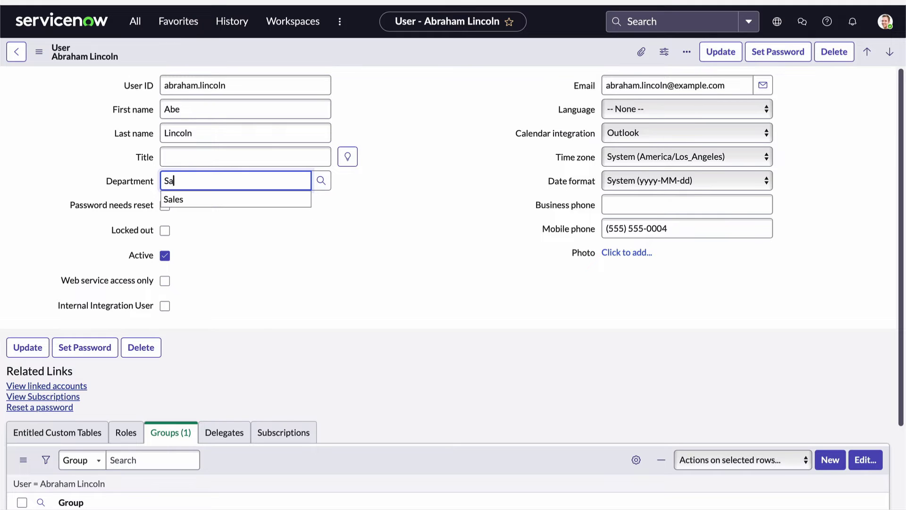
{"action": "type", "text": "l"}
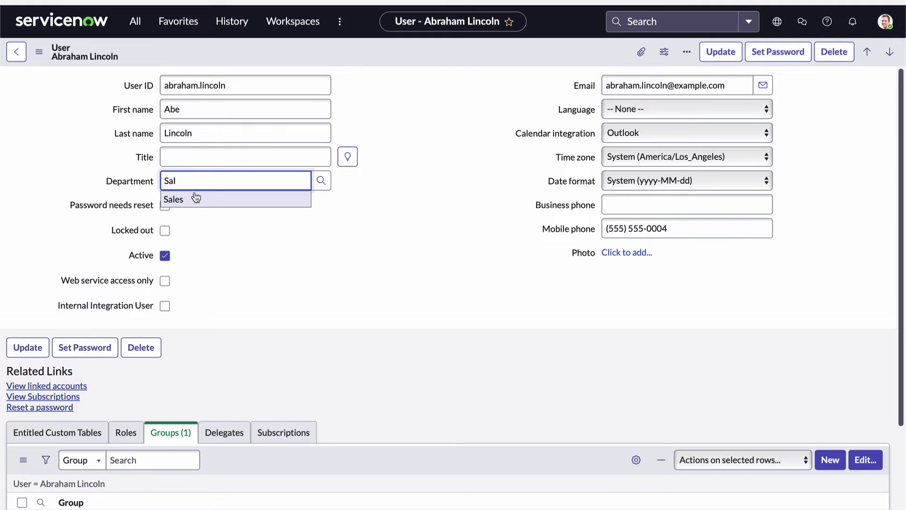
{"action": "key", "text": "BackSpace"}
{"action": "key", "text": "BackSpace"}
{"action": "key", "text": "BackSpace"}
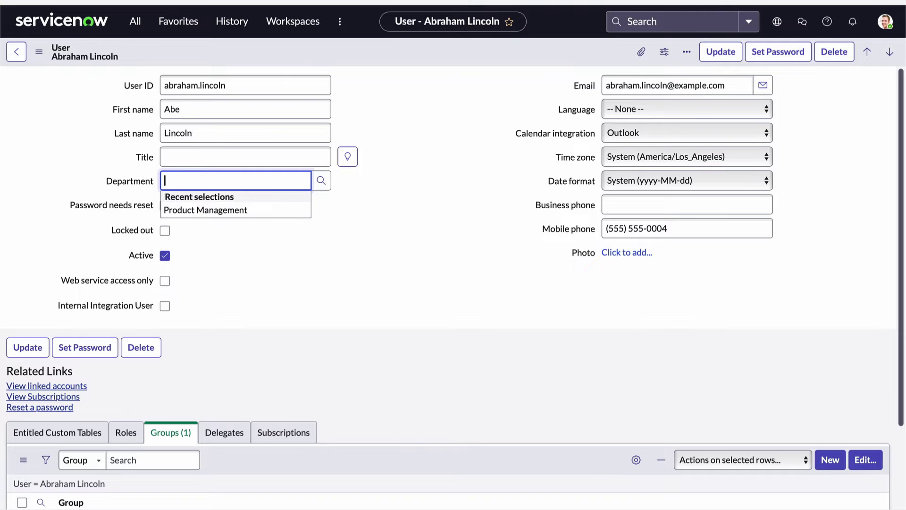
{"action": "left_click", "coordinate": [269, 282]}
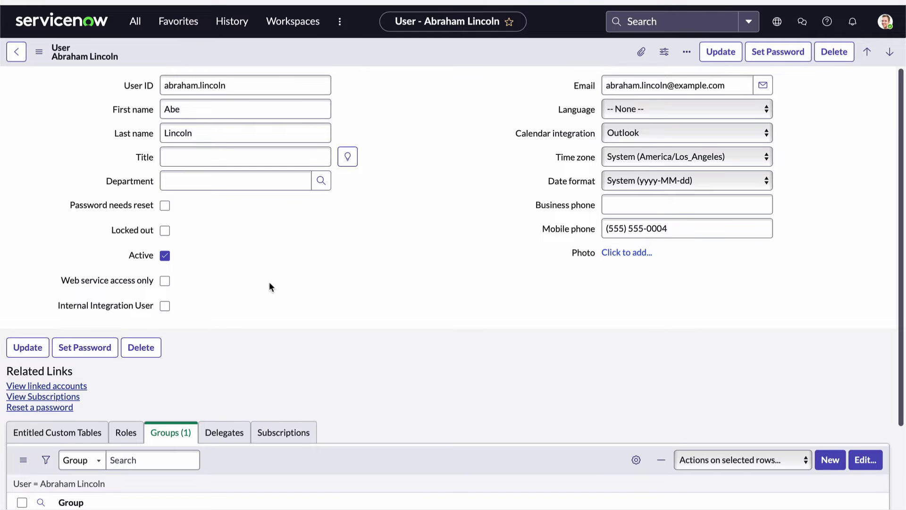
Set the user's department to Sales from the department lookup list and preview the department's details
{"action": "left_click", "coordinate": [320, 182]}
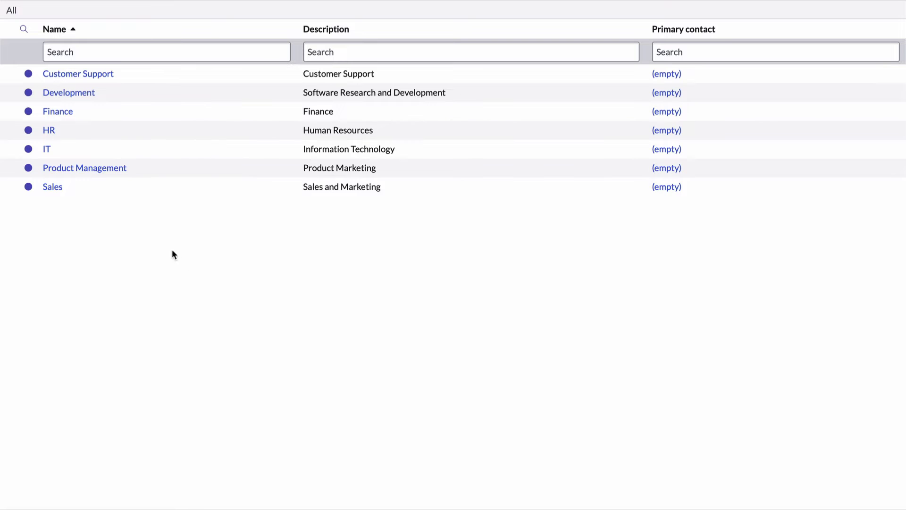
{"action": "left_click", "coordinate": [61, 187]}
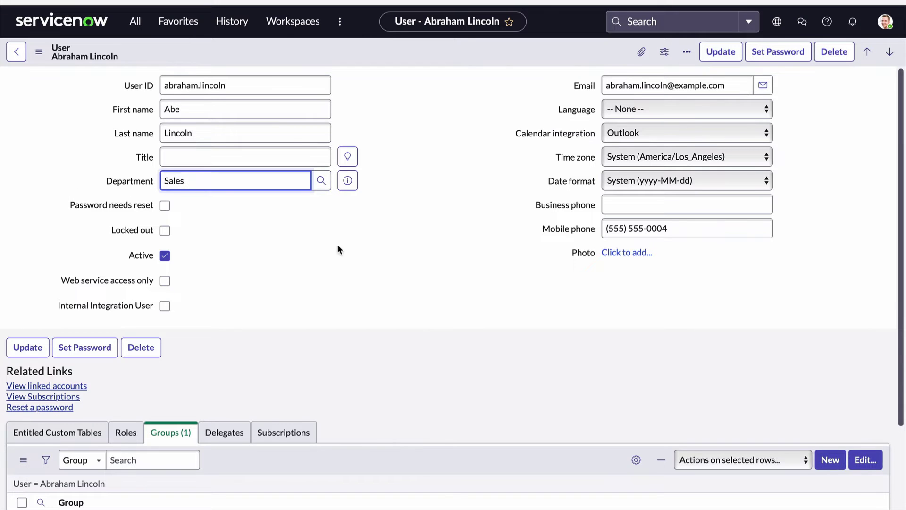
{"action": "left_click", "coordinate": [349, 185]}
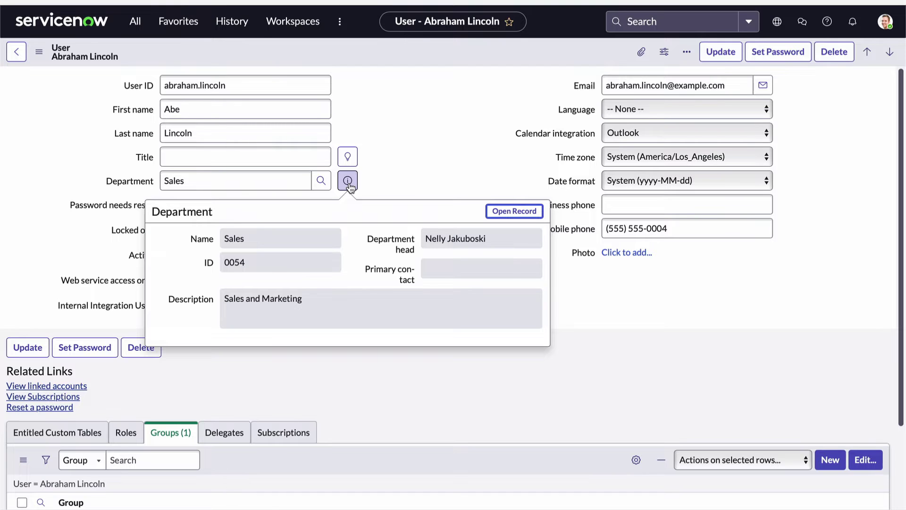
{"action": "left_click", "coordinate": [408, 163]}
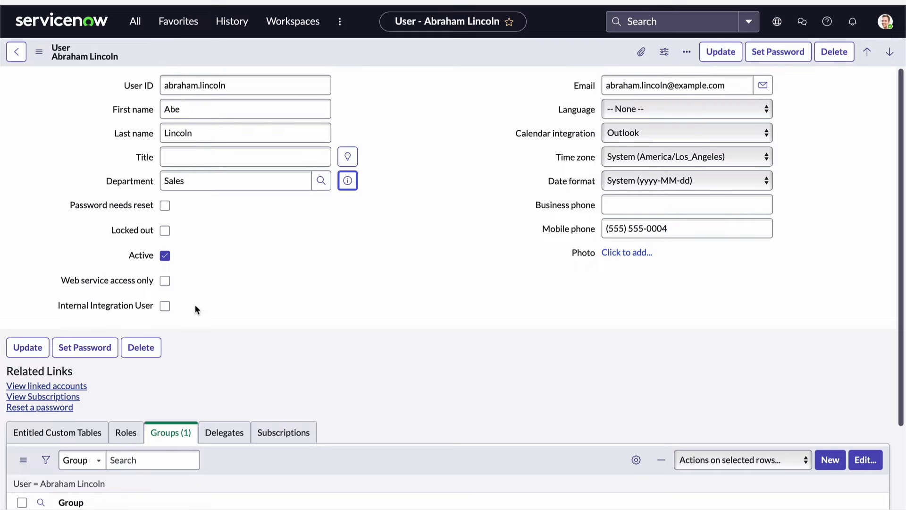
{"action": "left_click", "coordinate": [166, 307]}
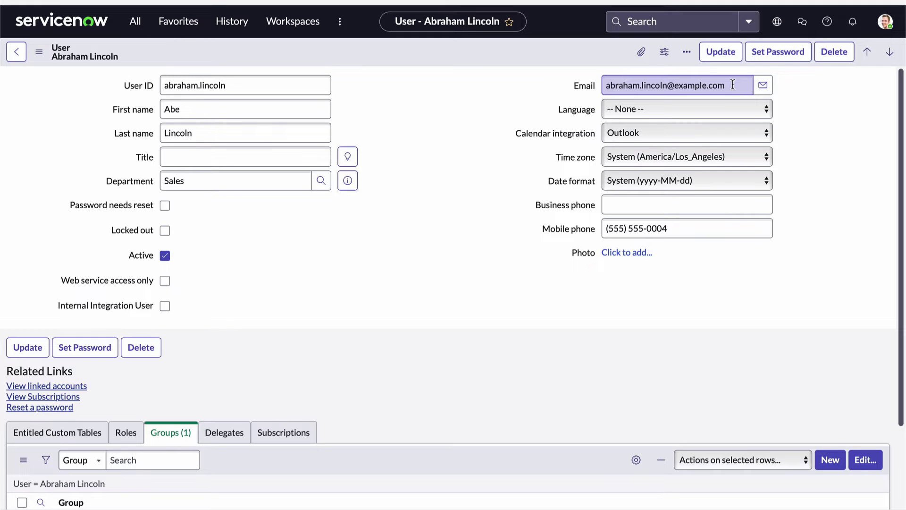
Review the available options for language, calendar integration, time zone and date format on the user record, keeping the current selections
{"action": "left_click", "coordinate": [767, 112]}
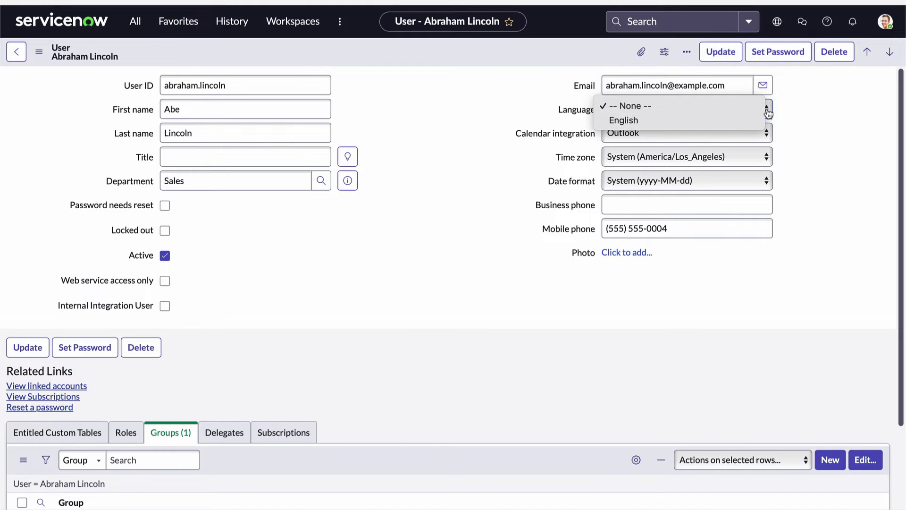
{"action": "left_click", "coordinate": [768, 112]}
{"action": "left_click", "coordinate": [768, 134]}
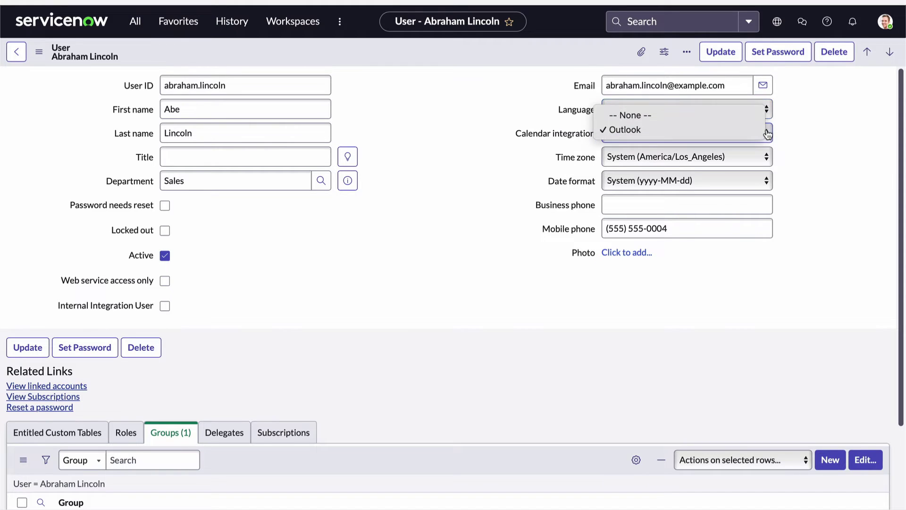
{"action": "left_click", "coordinate": [767, 134]}
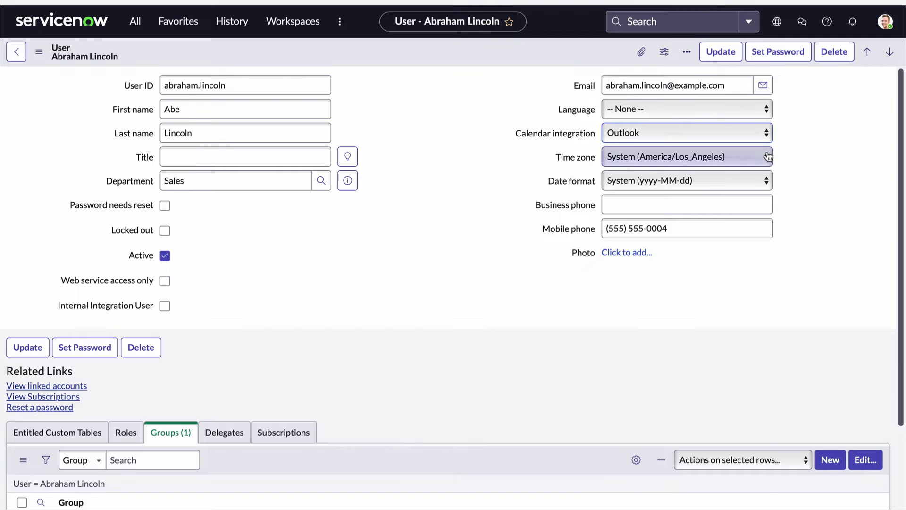
{"action": "left_click", "coordinate": [768, 156]}
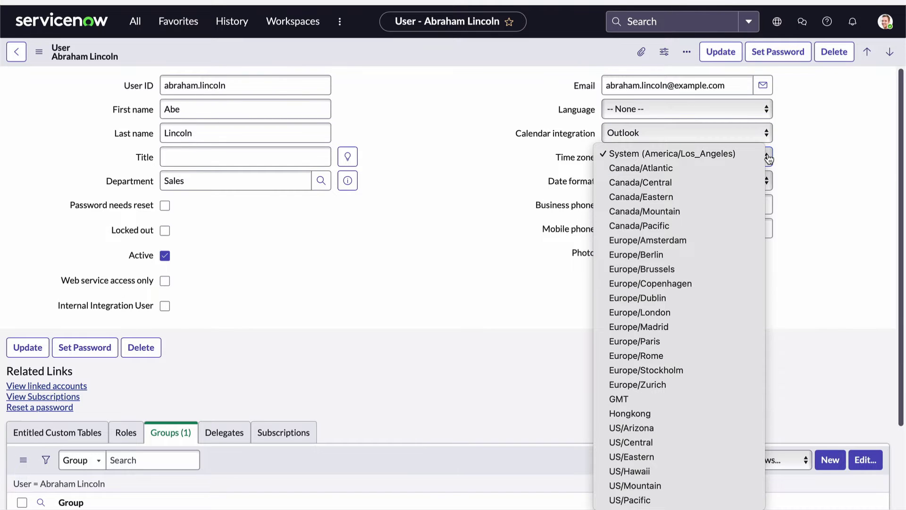
{"action": "left_click", "coordinate": [768, 157]}
{"action": "left_click", "coordinate": [769, 183]}
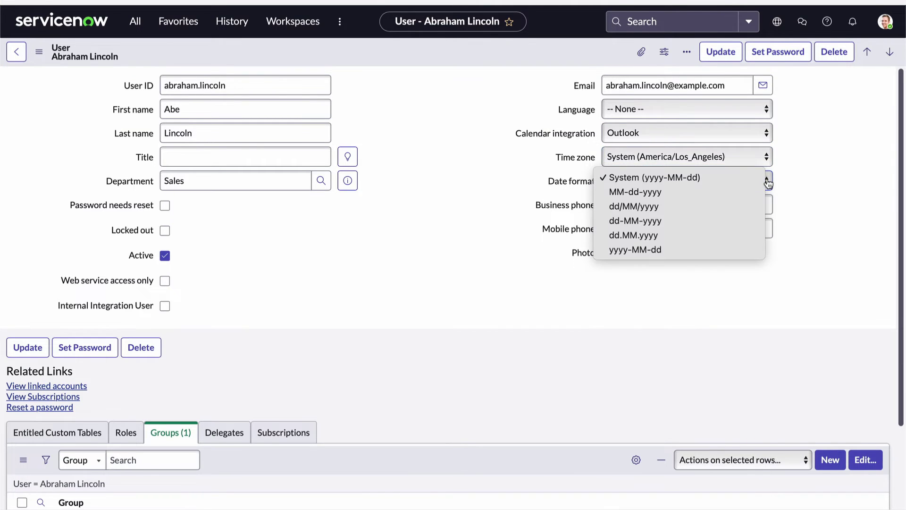
{"action": "left_click", "coordinate": [768, 182]}
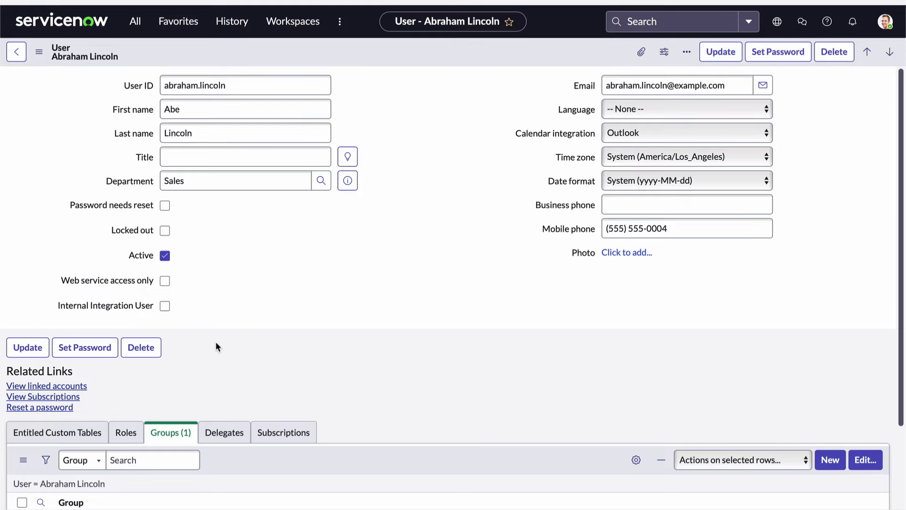
Examine the roles and group memberships in the related lists of the user record
{"action": "scroll", "coordinate": [216, 347], "scroll_direction": "down", "scroll_amount": 2}
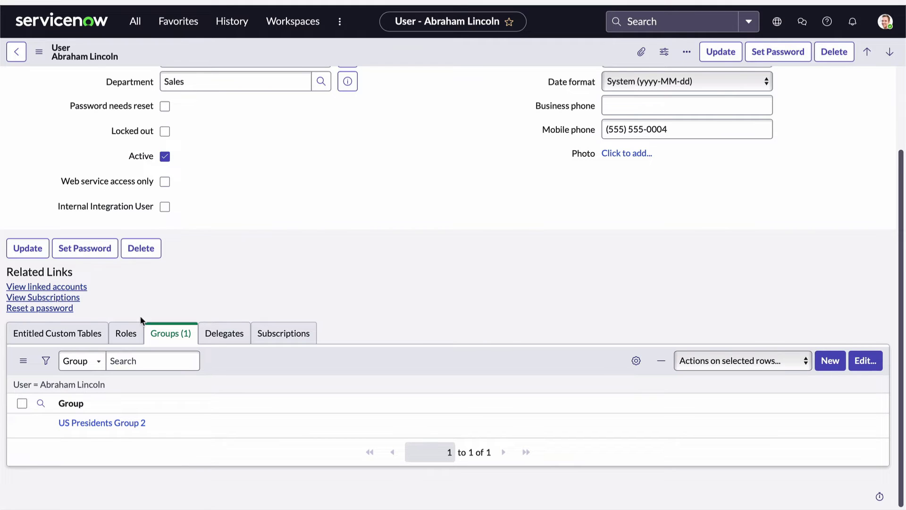
{"action": "left_click", "coordinate": [124, 334]}
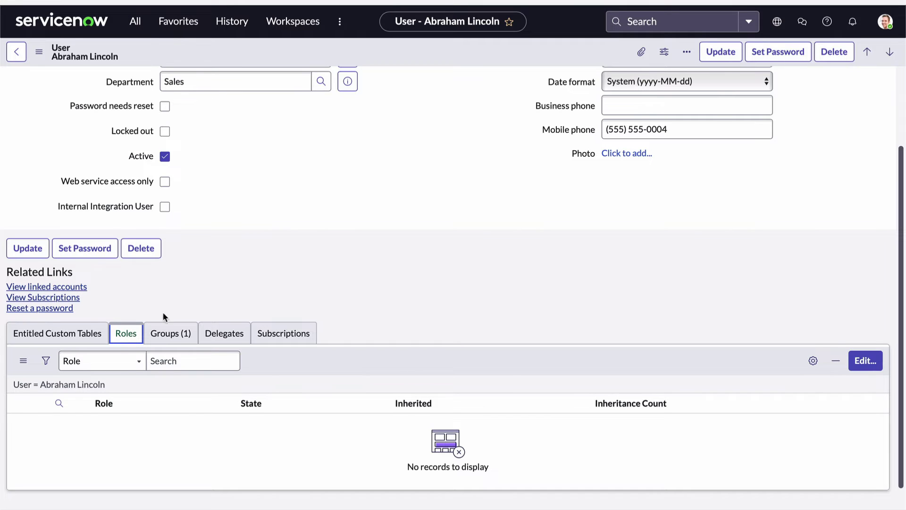
{"action": "left_click", "coordinate": [168, 339]}
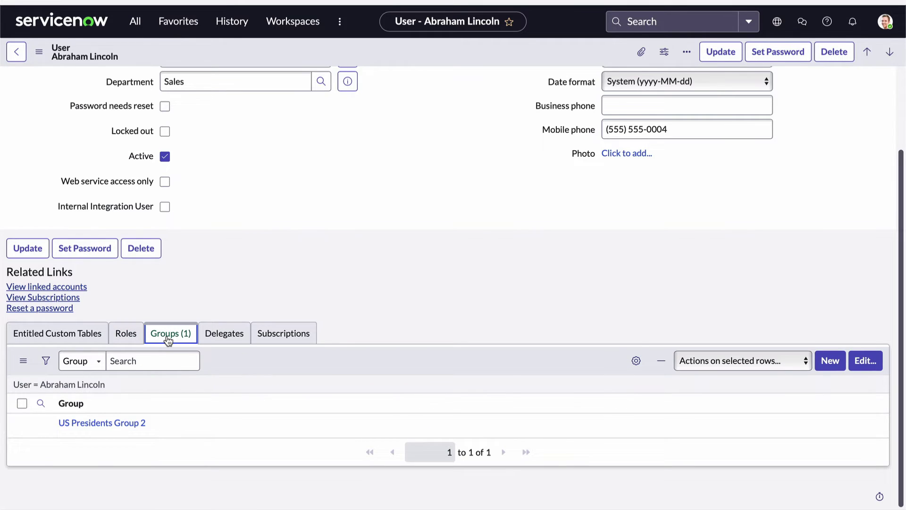
Check the user's delegates and subscriptions in the related lists and return to the Groups list
{"action": "left_click", "coordinate": [223, 330]}
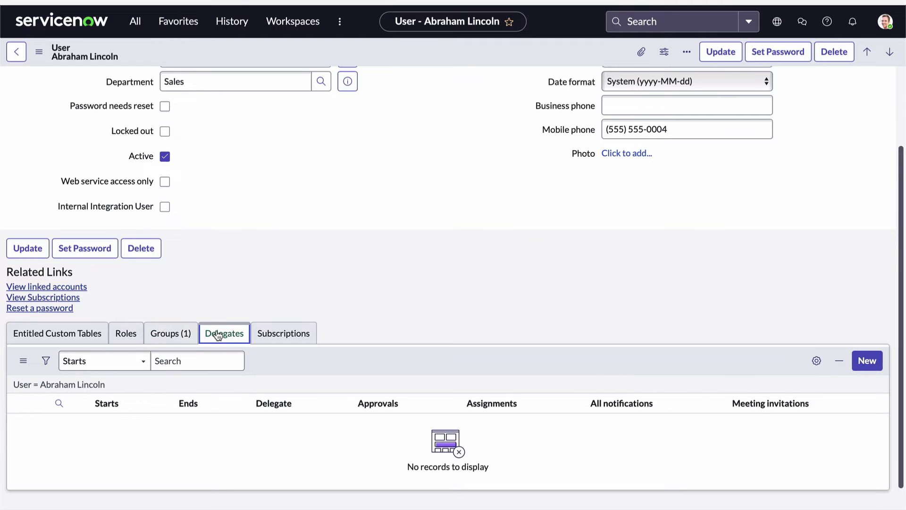
{"action": "left_click", "coordinate": [283, 338]}
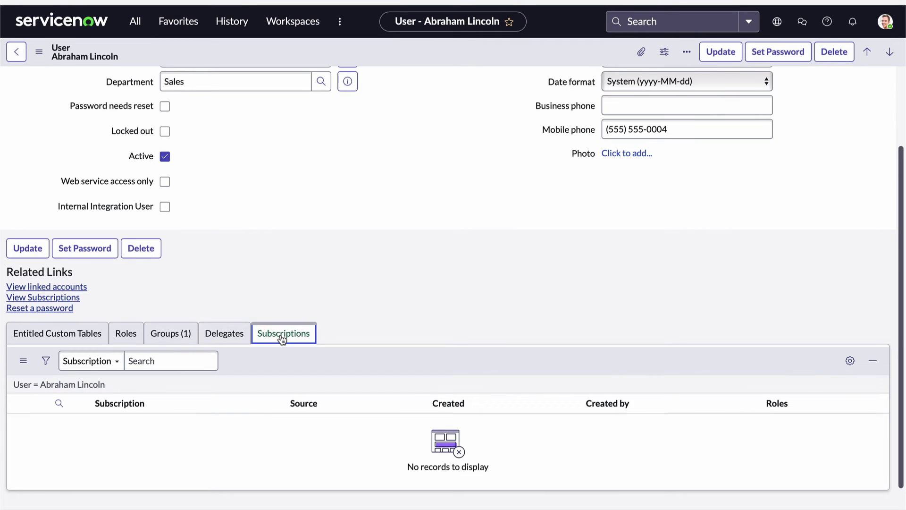
{"action": "left_click", "coordinate": [180, 335]}
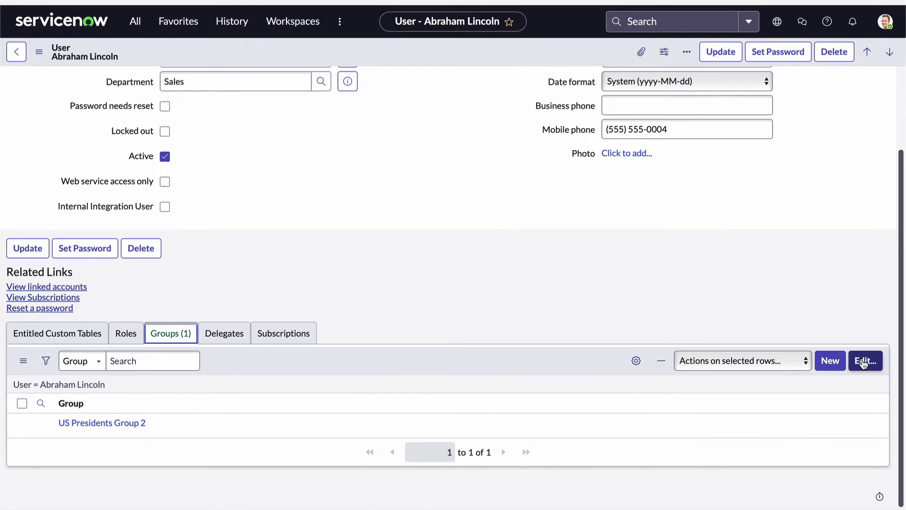
{"action": "left_click", "coordinate": [836, 294]}
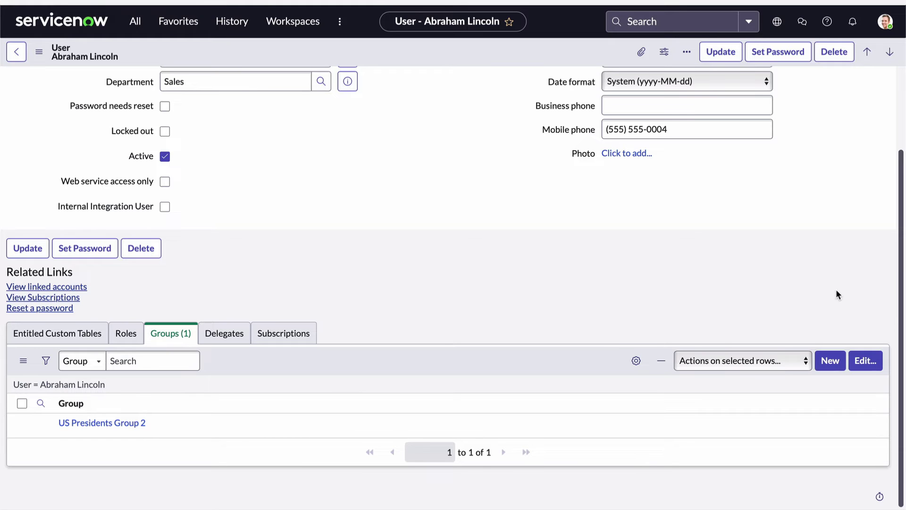
{"action": "scroll", "coordinate": [838, 294], "scroll_direction": "up", "scroll_amount": 3}
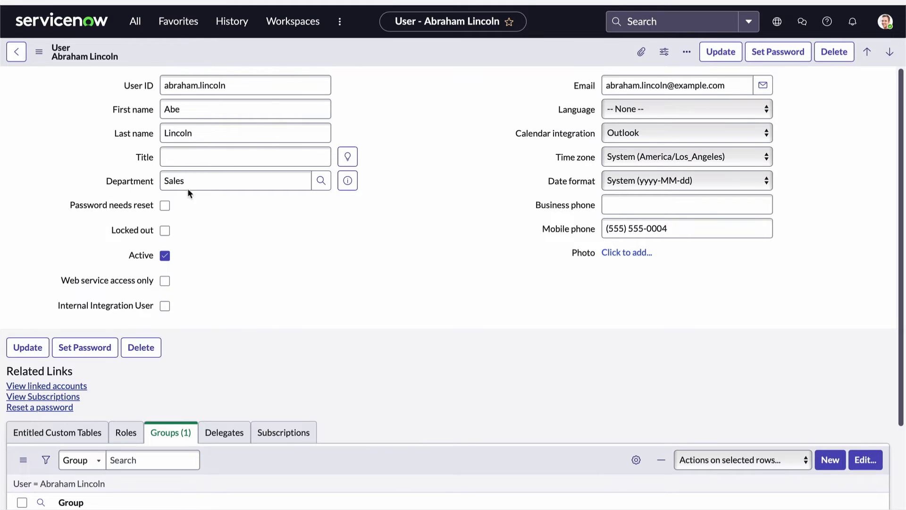
{"action": "left_click", "coordinate": [40, 53]}
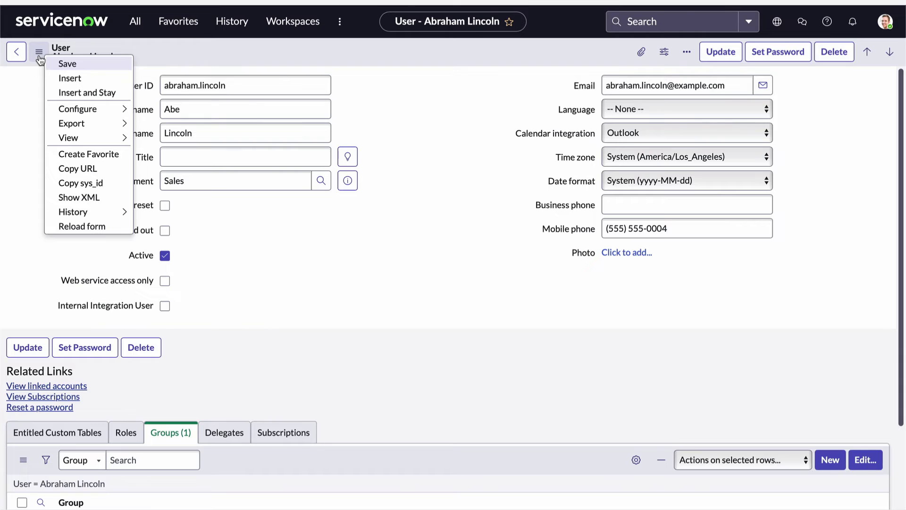
{"action": "left_click", "coordinate": [40, 52]}
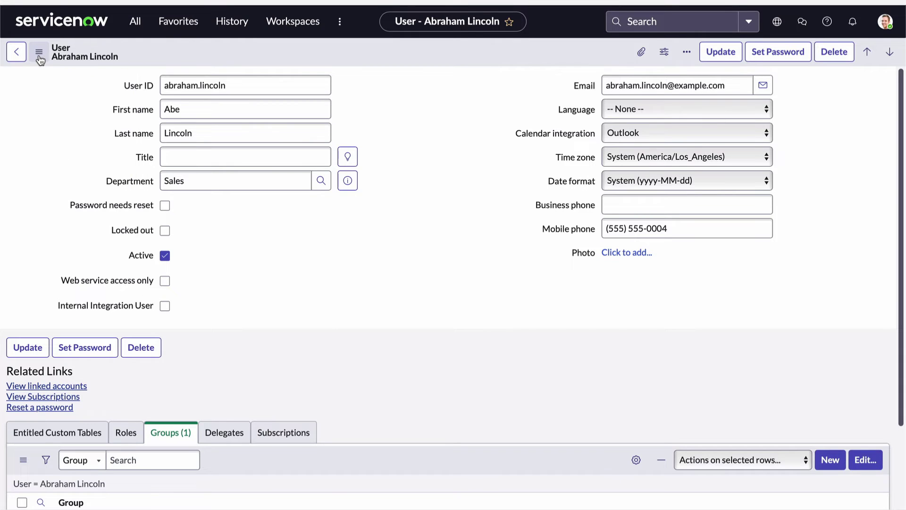
{"action": "right_click", "coordinate": [388, 53]}
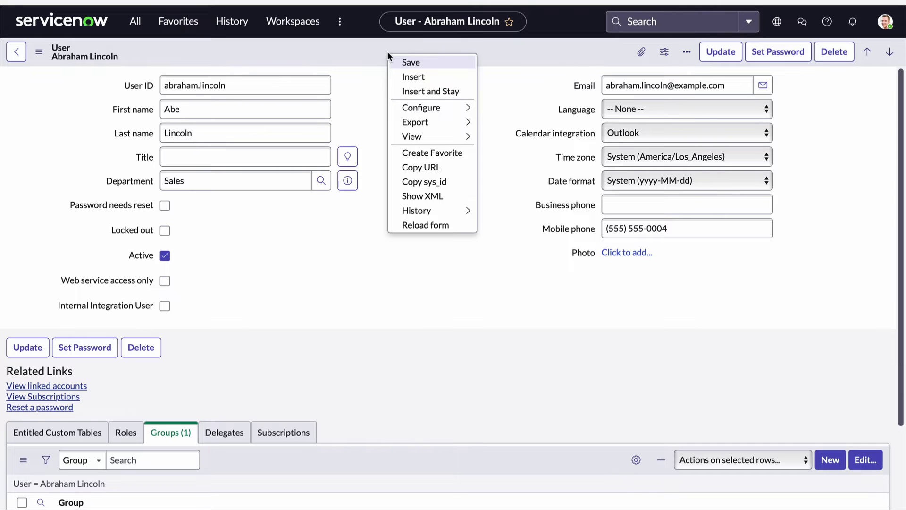
{"action": "left_click", "coordinate": [364, 89]}
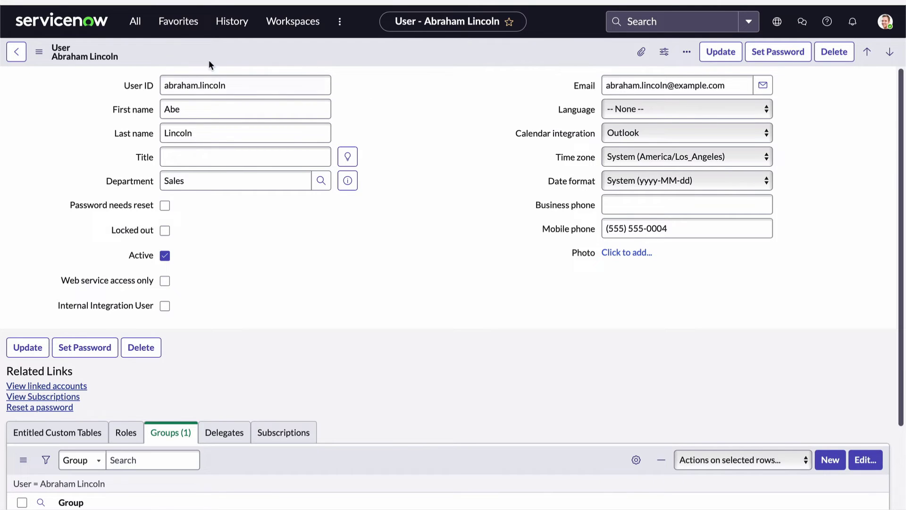
Open the form layout configuration for the User form
{"action": "left_click", "coordinate": [39, 51]}
{"action": "mouse_move", "coordinate": [73, 110]}
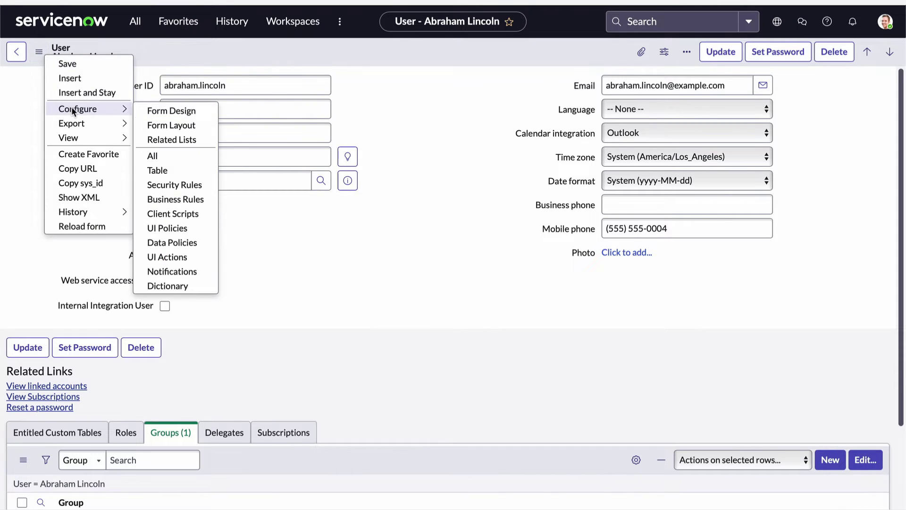
{"action": "left_click", "coordinate": [169, 126]}
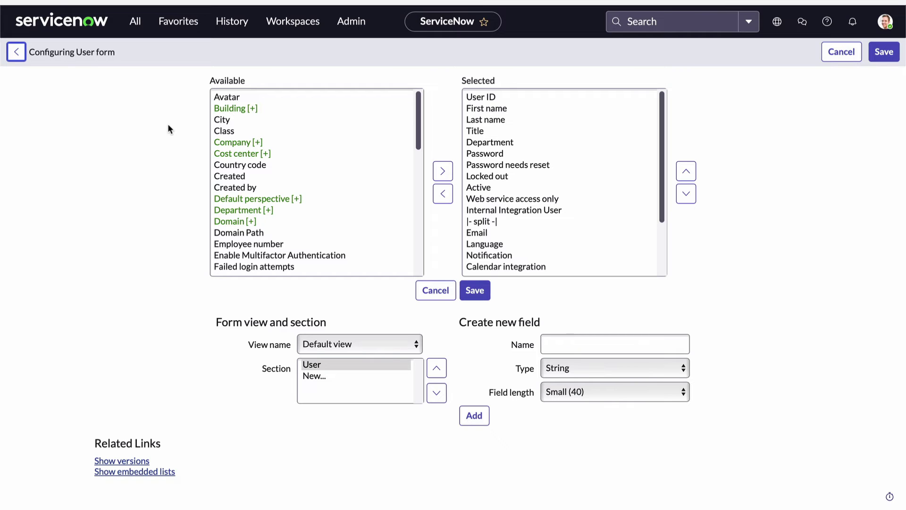
Create a new form view named Demo View for the User form
{"action": "left_click", "coordinate": [362, 350]}
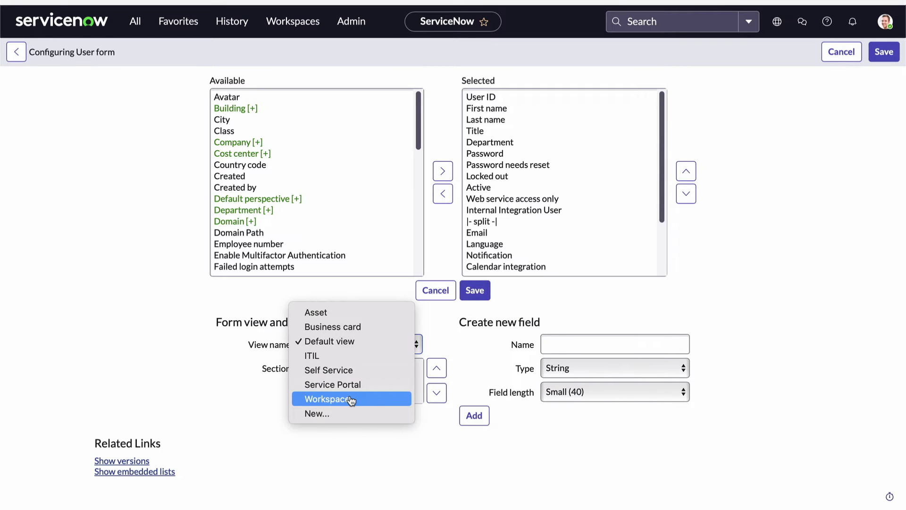
{"action": "left_click", "coordinate": [318, 414]}
{"action": "type", "text": "D"}
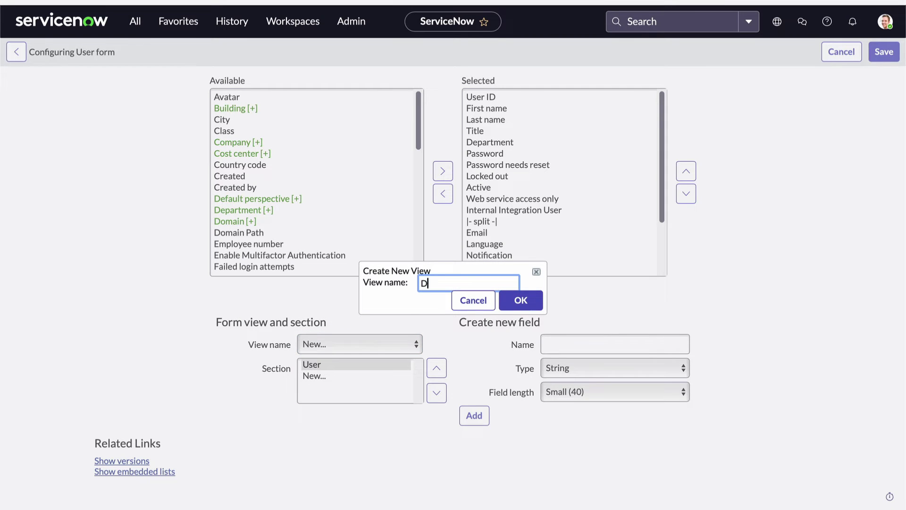
{"action": "type", "text": "emo View"}
{"action": "left_click", "coordinate": [523, 301]}
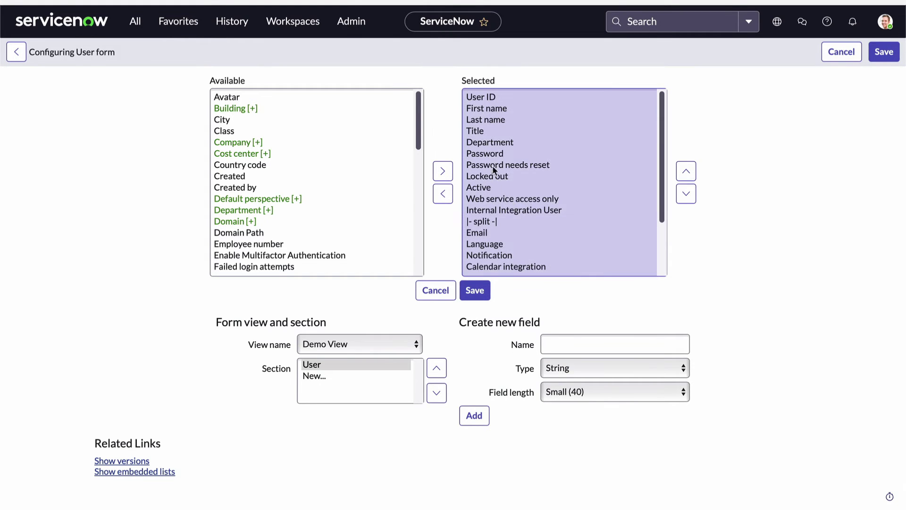
Remove all fields except User ID, First name and Last name from Demo View and save the form layout
{"action": "left_click", "coordinate": [480, 133]}
{"action": "left_click_drag", "start_coordinate": [662, 178], "coordinate": [661, 265]}
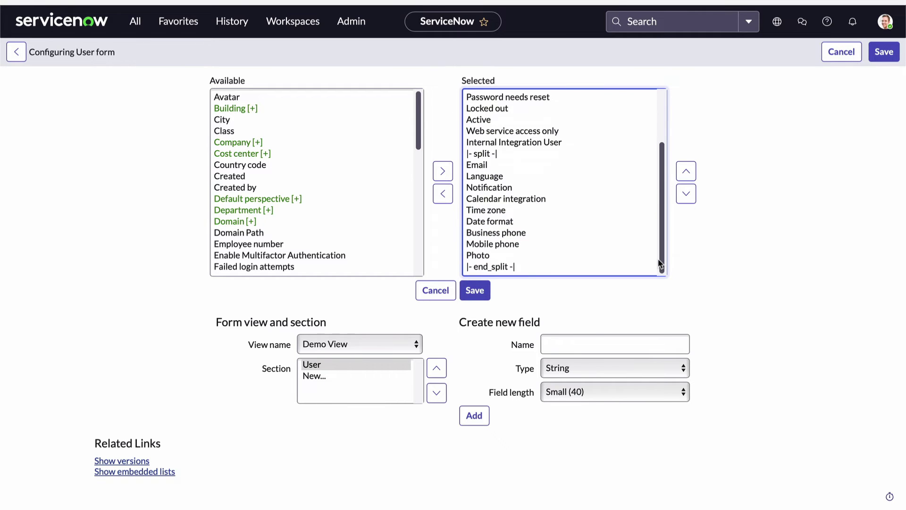
{"action": "left_click", "coordinate": [511, 266], "text": "shift"}
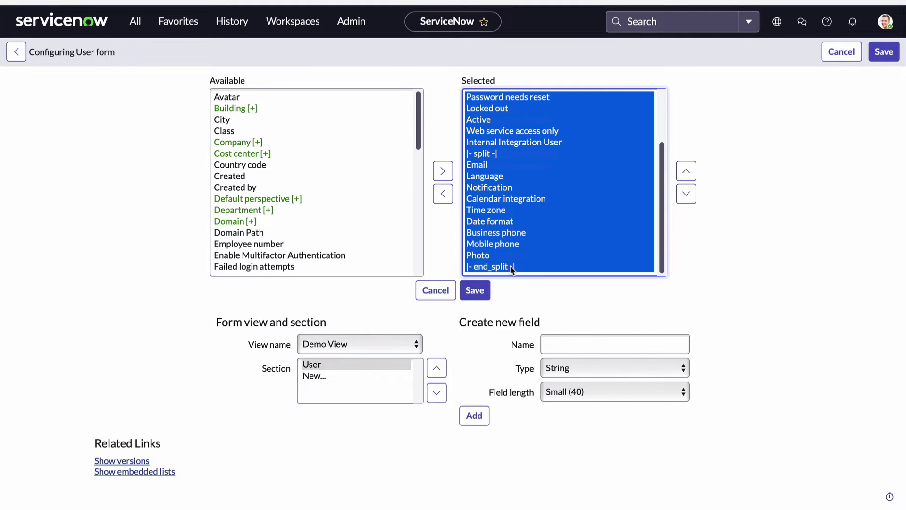
{"action": "left_click", "coordinate": [443, 194]}
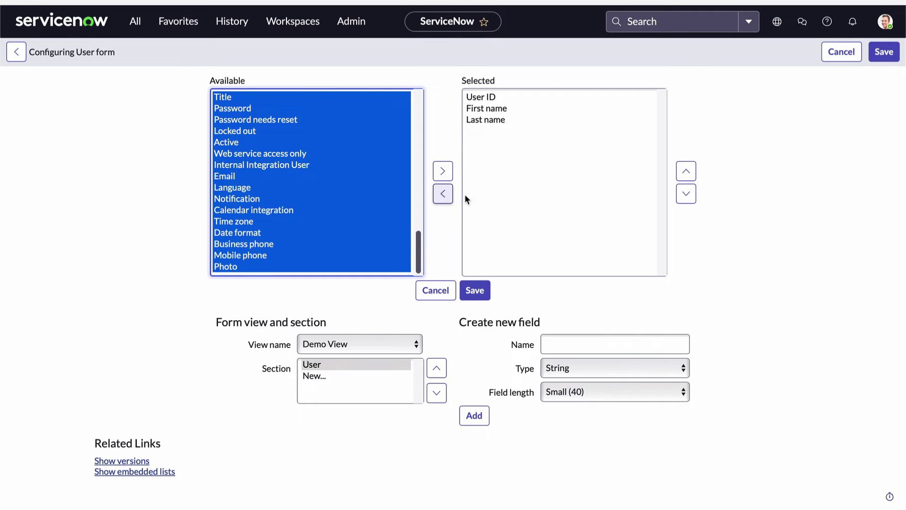
{"action": "left_click", "coordinate": [764, 192]}
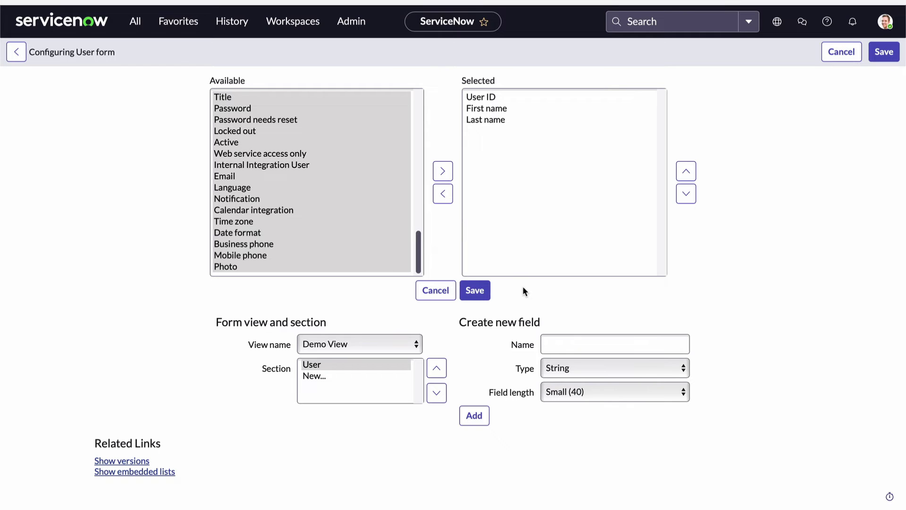
{"action": "scroll", "coordinate": [381, 222], "scroll_direction": "up", "scroll_amount": 2}
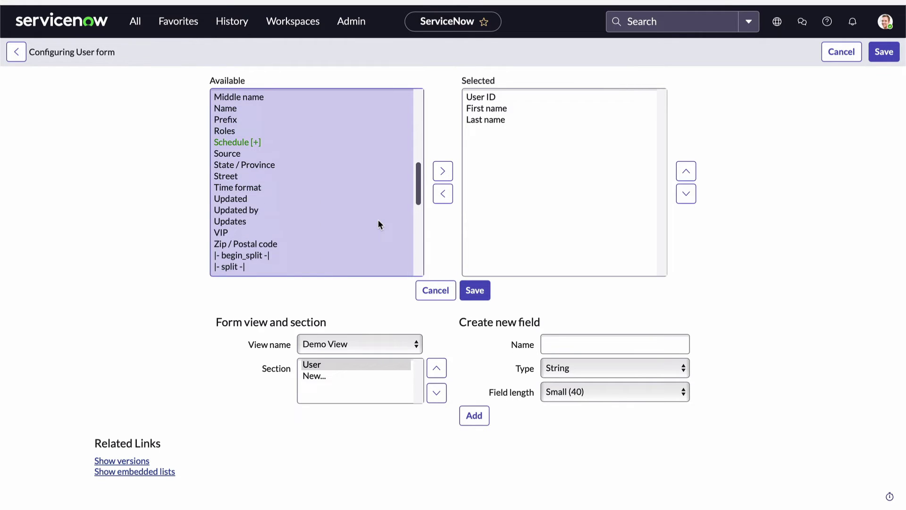
{"action": "scroll", "coordinate": [379, 221], "scroll_direction": "up", "scroll_amount": 3}
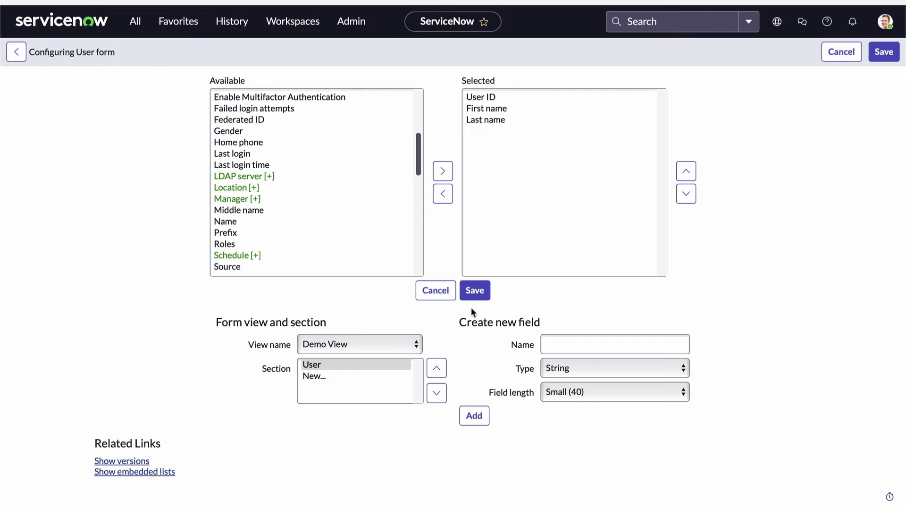
{"action": "left_click", "coordinate": [478, 294]}
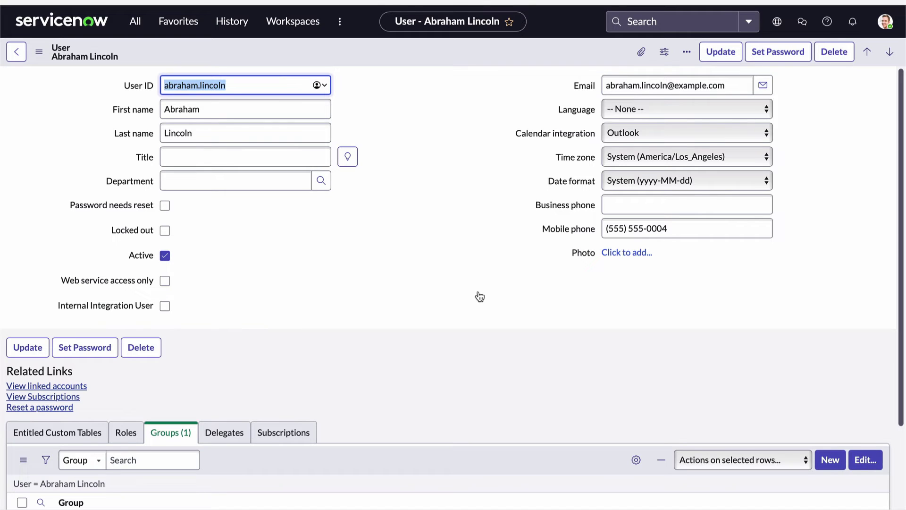
Display the user record in Demo View
{"action": "left_click", "coordinate": [39, 56]}
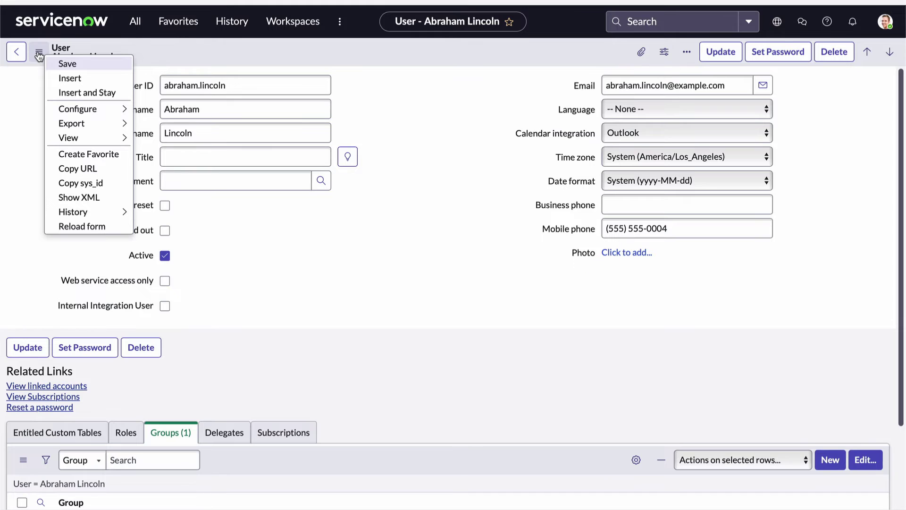
{"action": "mouse_move", "coordinate": [68, 141]}
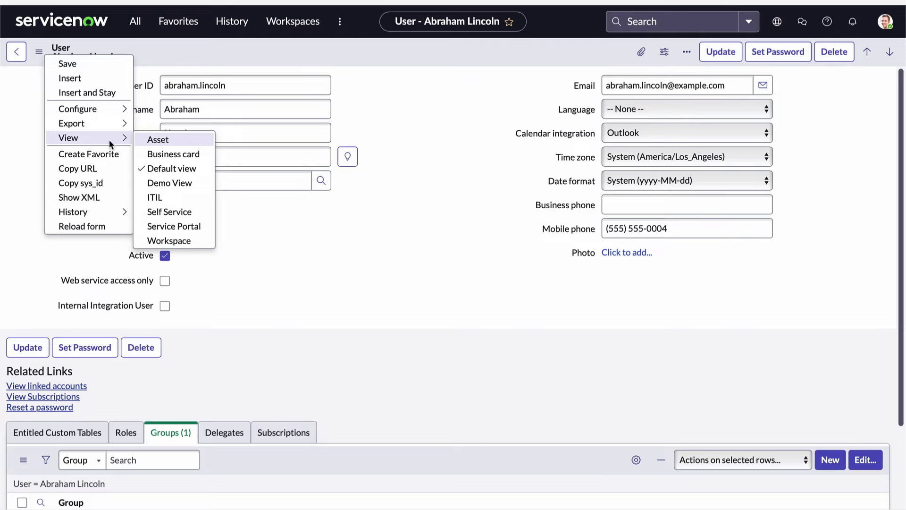
{"action": "left_click", "coordinate": [163, 183]}
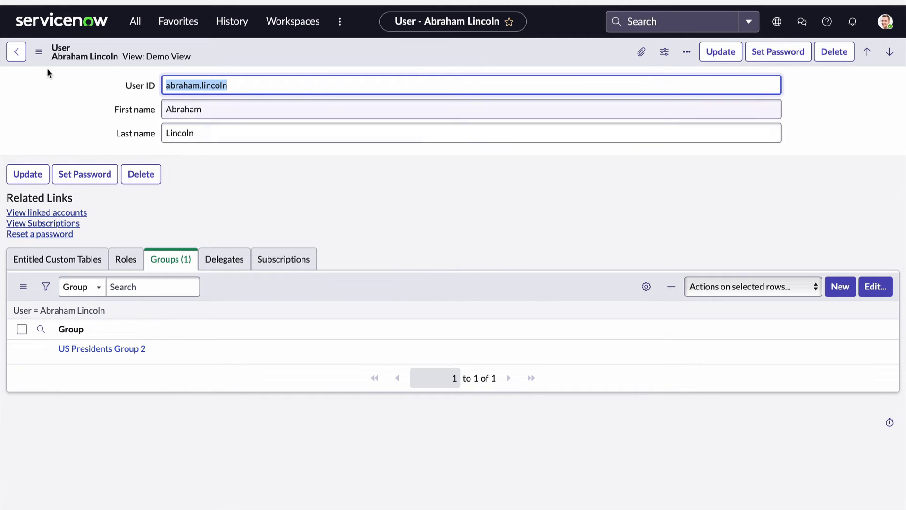
Switch the user record back to the Default view
{"action": "left_click", "coordinate": [39, 53]}
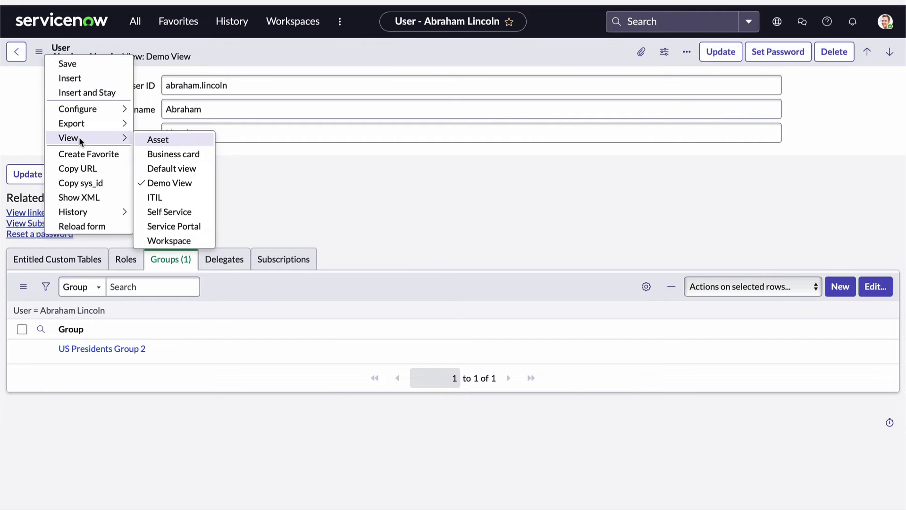
{"action": "left_click", "coordinate": [171, 168]}
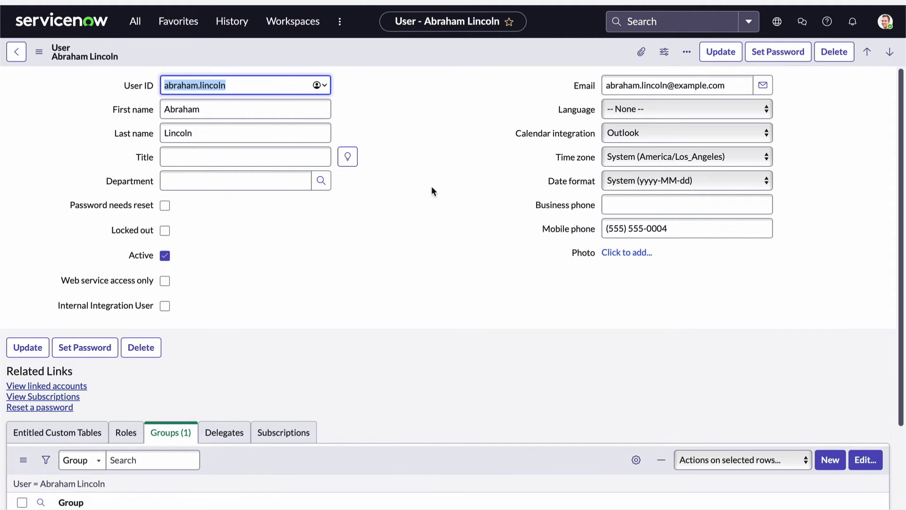
{"action": "left_click", "coordinate": [432, 186]}
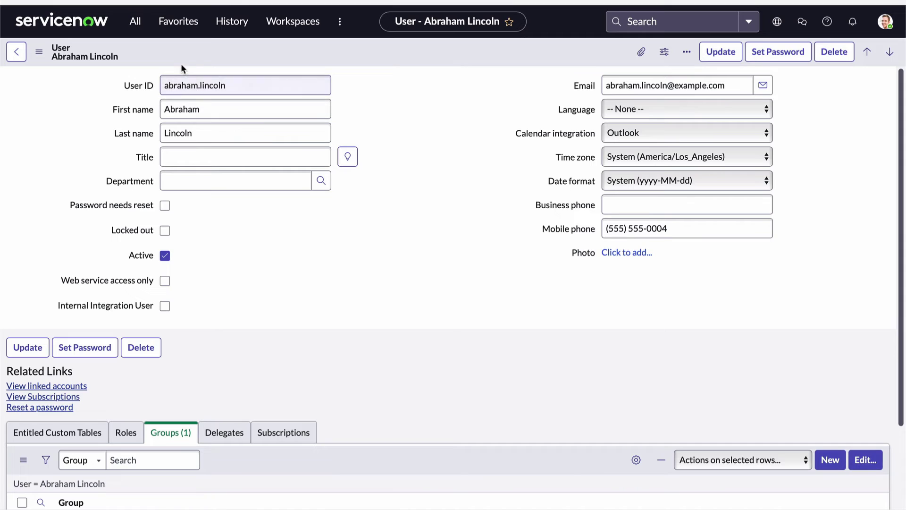
Open Form Design for the User form and load Demo View for editing
{"action": "right_click", "coordinate": [388, 53]}
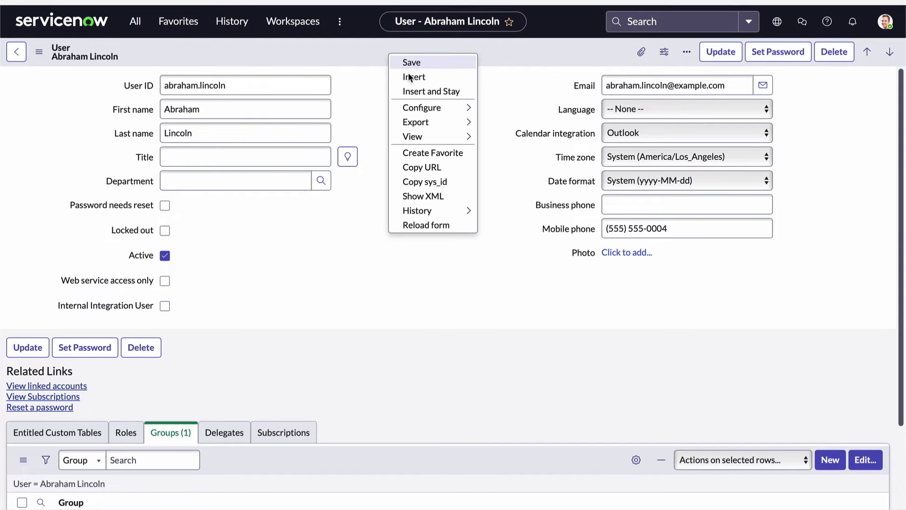
{"action": "mouse_move", "coordinate": [424, 107]}
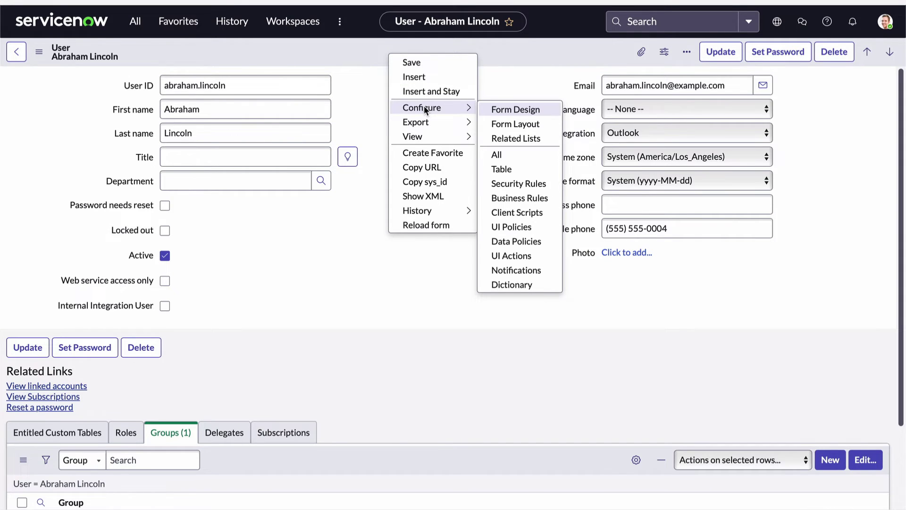
{"action": "left_click", "coordinate": [519, 110]}
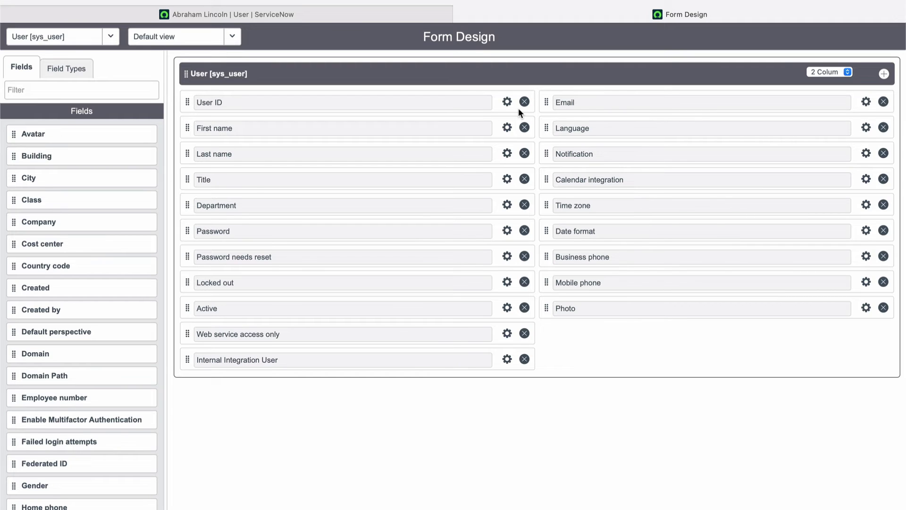
{"action": "left_click", "coordinate": [231, 37]}
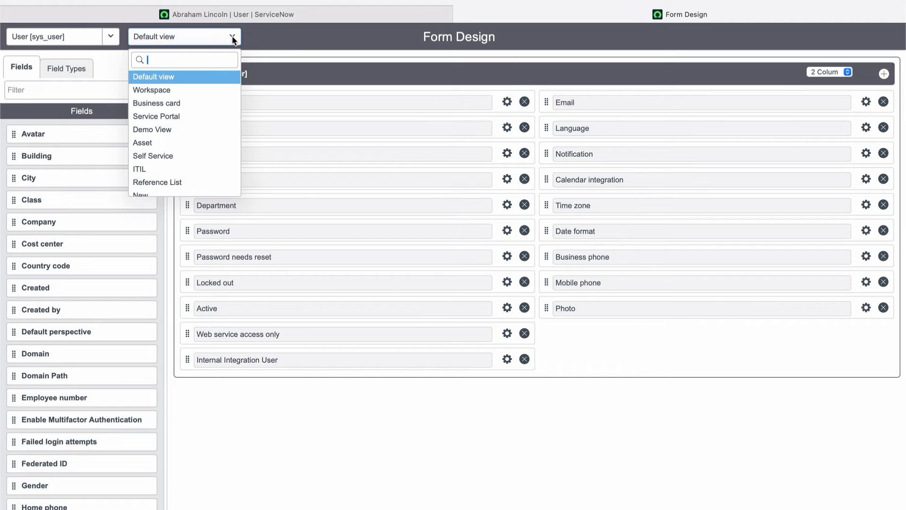
{"action": "left_click", "coordinate": [162, 129]}
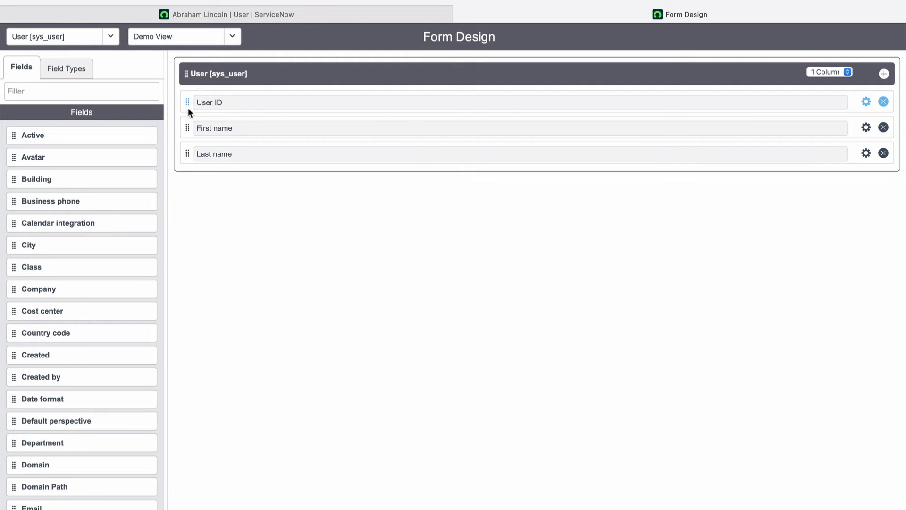
Move the User ID field below Last name in Demo View and add the Email field beneath it
{"action": "left_click_drag", "start_coordinate": [186, 100], "coordinate": [185, 152]}
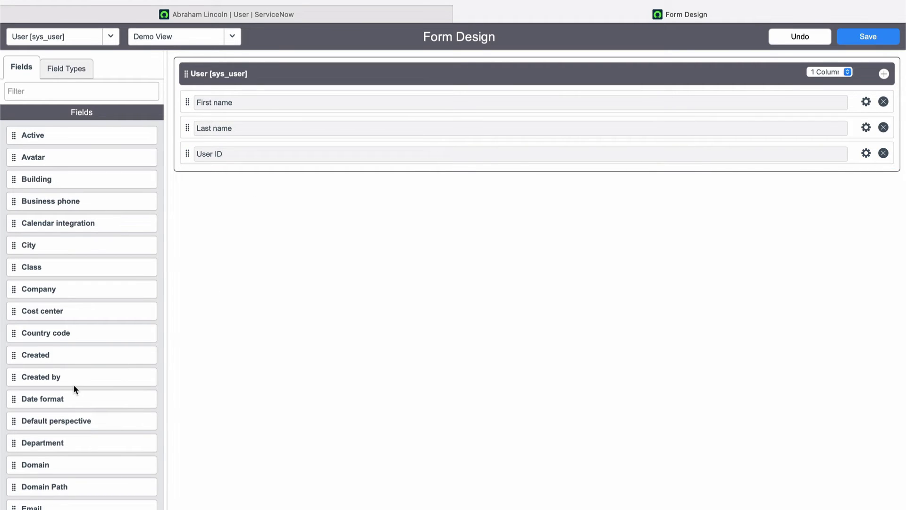
{"action": "scroll", "coordinate": [74, 388], "scroll_direction": "down", "scroll_amount": 5}
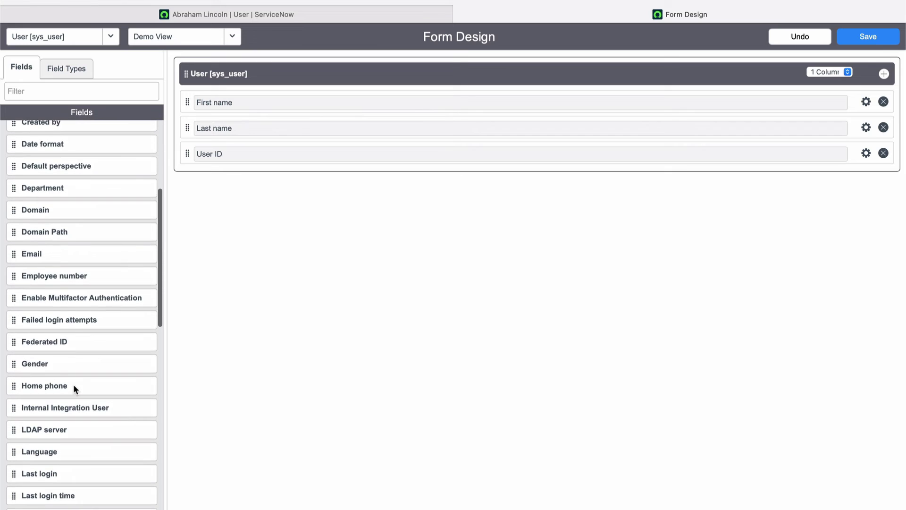
{"action": "left_click_drag", "start_coordinate": [15, 254], "coordinate": [203, 177]}
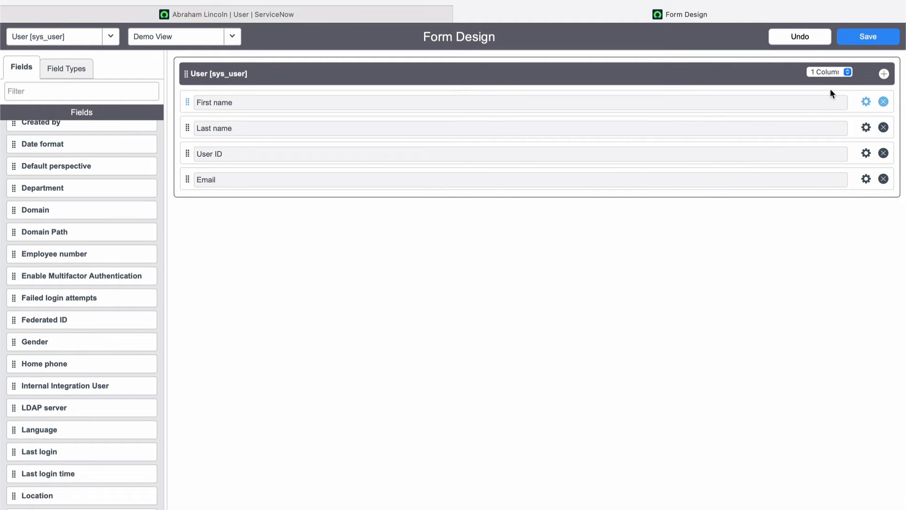
Set the User section to two columns and move the User ID and Email fields into the second column
{"action": "left_click", "coordinate": [848, 72]}
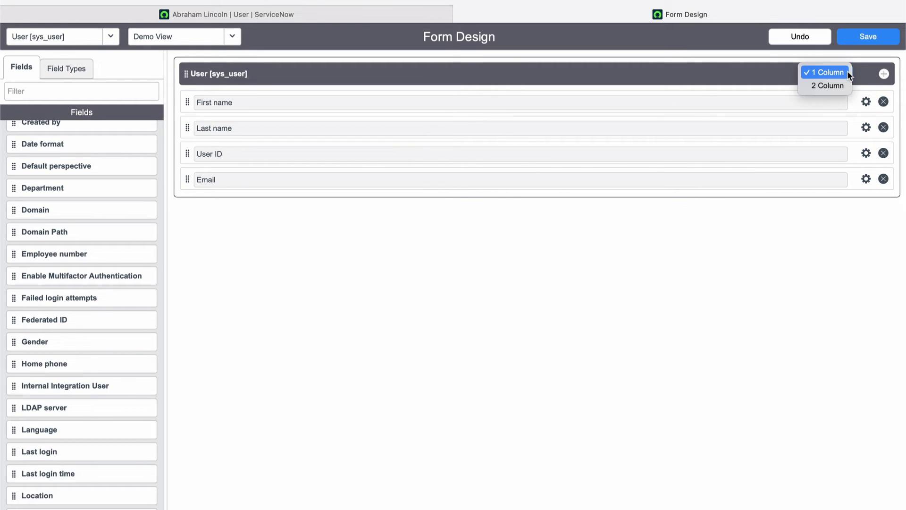
{"action": "left_click", "coordinate": [831, 86]}
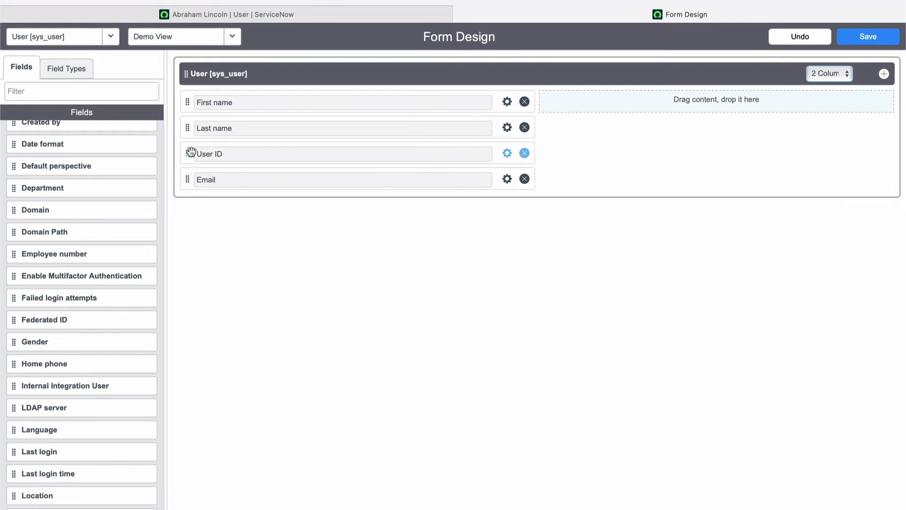
{"action": "left_click_drag", "start_coordinate": [188, 154], "coordinate": [562, 106]}
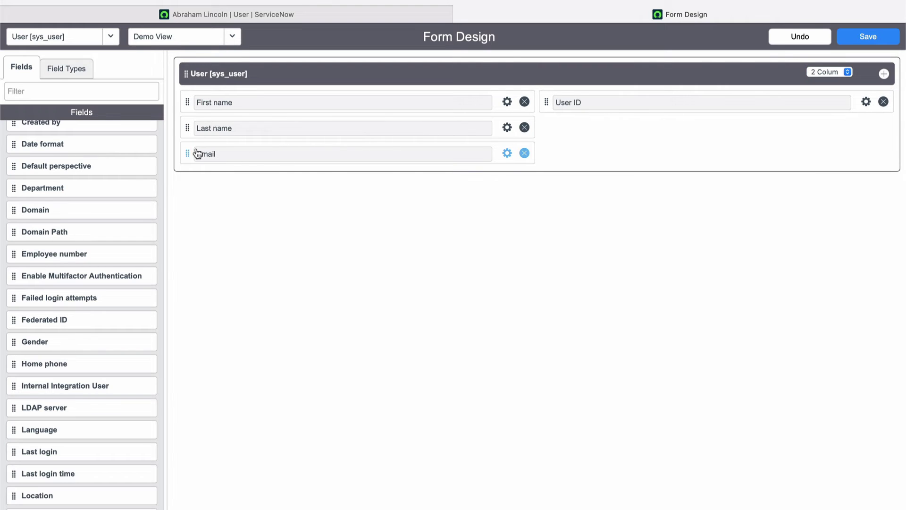
{"action": "left_click_drag", "start_coordinate": [191, 152], "coordinate": [544, 122]}
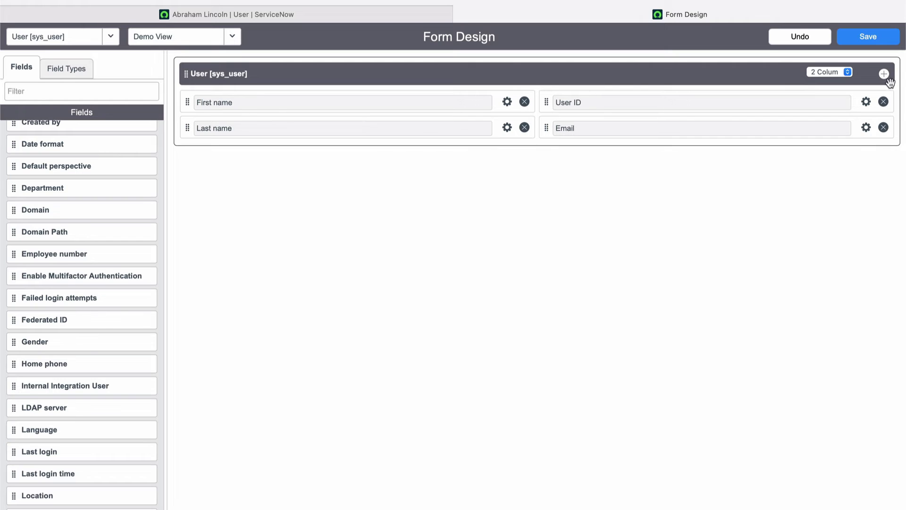
Add a new one-column section below the User section and place the Created and Created by fields in it
{"action": "left_click", "coordinate": [885, 74]}
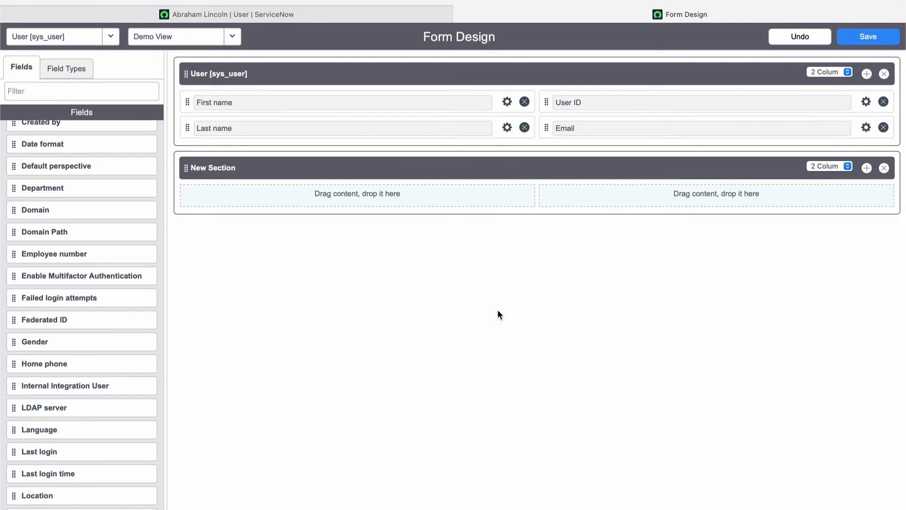
{"action": "left_click", "coordinate": [812, 169]}
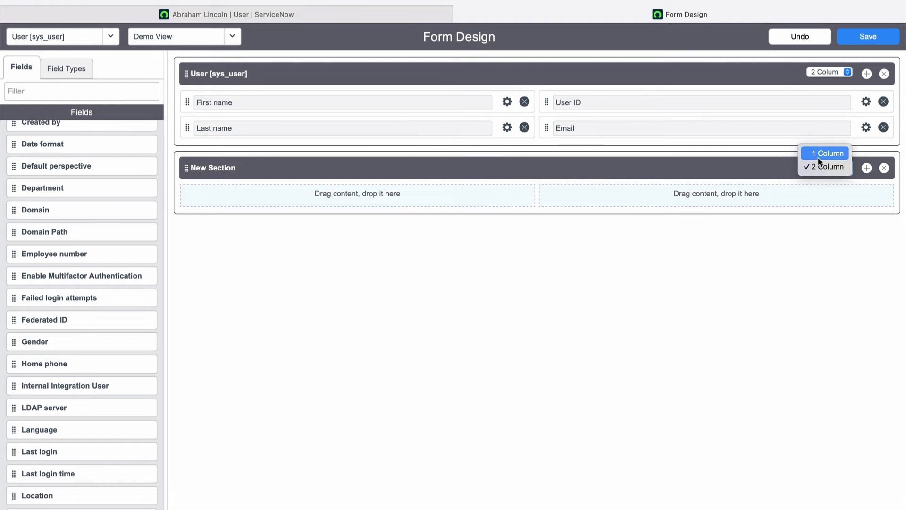
{"action": "left_click", "coordinate": [818, 154]}
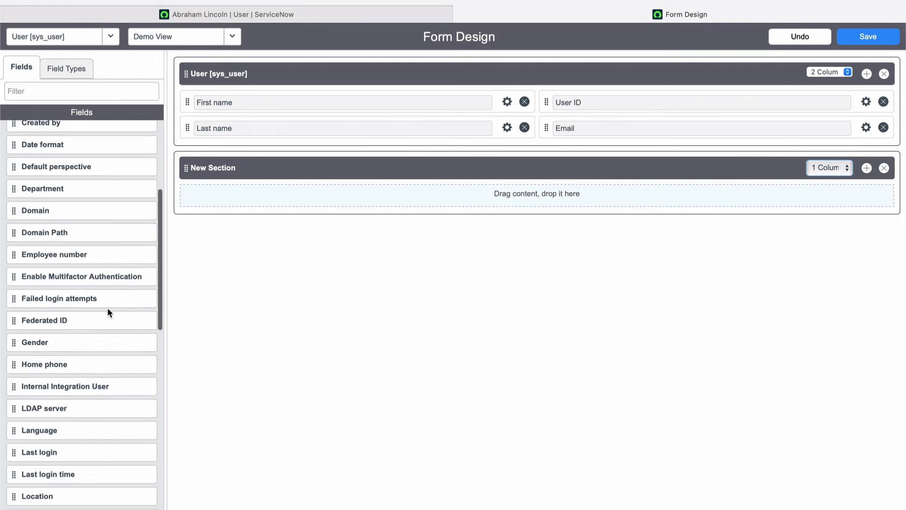
{"action": "scroll", "coordinate": [107, 307], "scroll_direction": "up", "scroll_amount": 5}
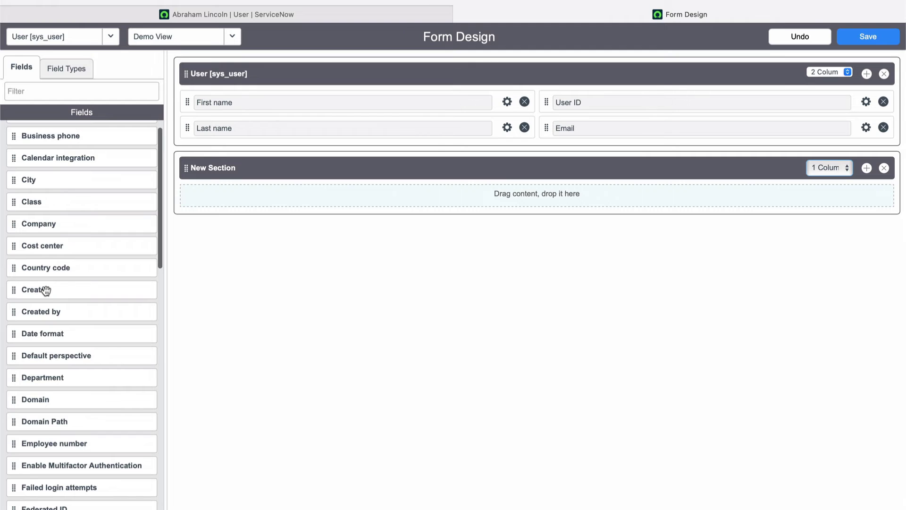
{"action": "left_click_drag", "start_coordinate": [44, 290], "coordinate": [236, 194]}
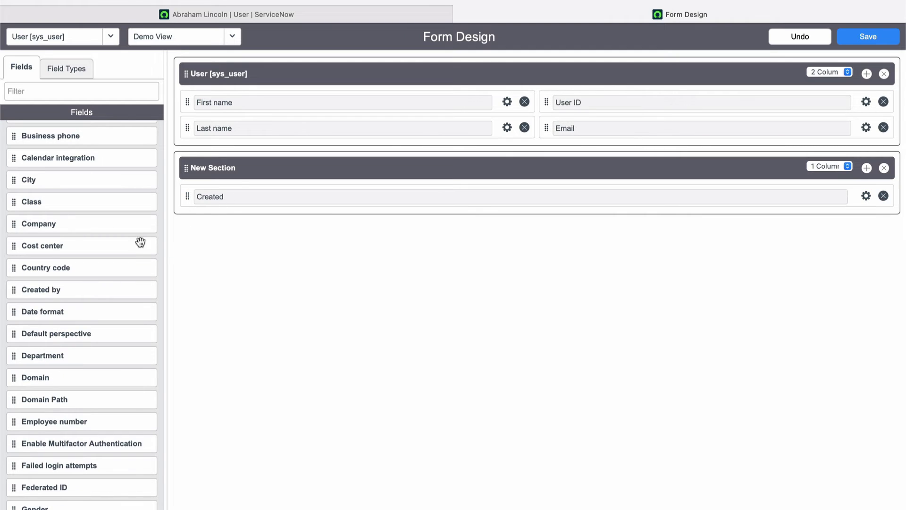
{"action": "left_click_drag", "start_coordinate": [65, 290], "coordinate": [244, 218]}
Rename the new section Administration and save the Demo View design
{"action": "left_click", "coordinate": [224, 168]}
{"action": "double_click", "coordinate": [223, 168]}
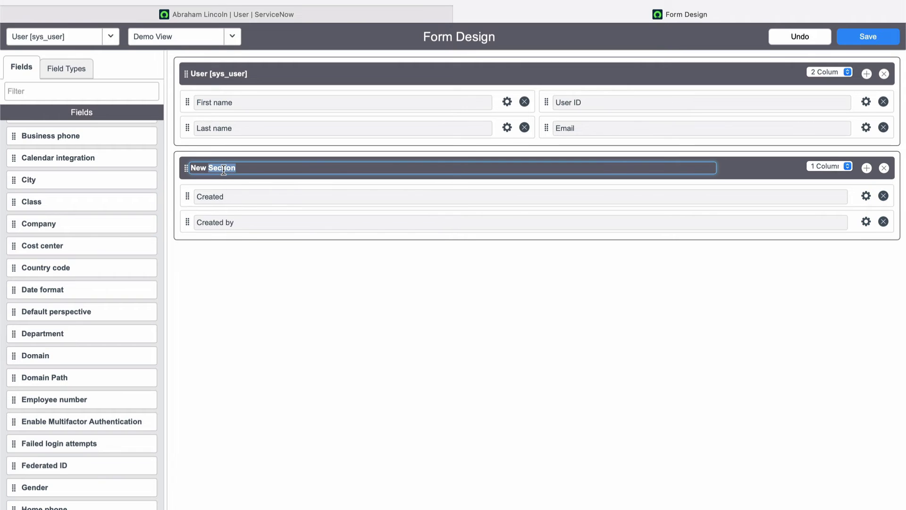
{"action": "triple_click", "coordinate": [223, 168]}
{"action": "type", "text": "Administration"}
{"action": "left_click", "coordinate": [305, 270]}
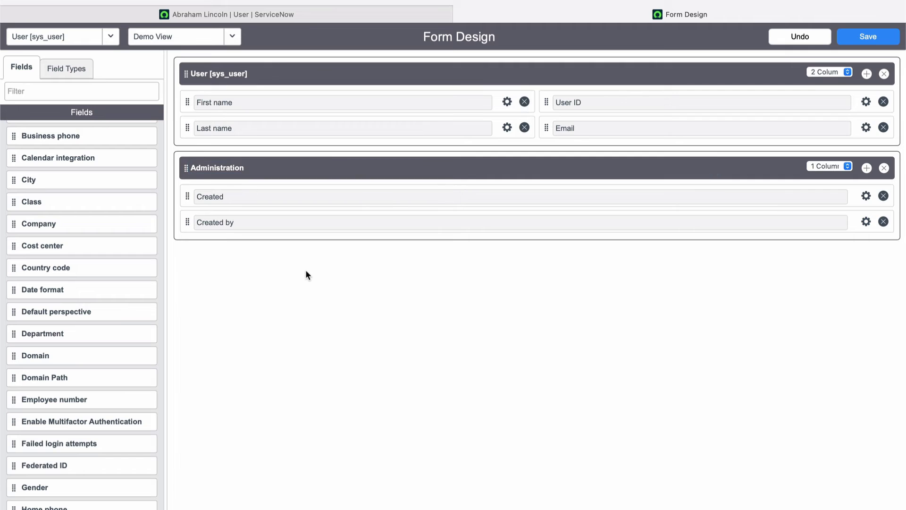
{"action": "left_click", "coordinate": [870, 37]}
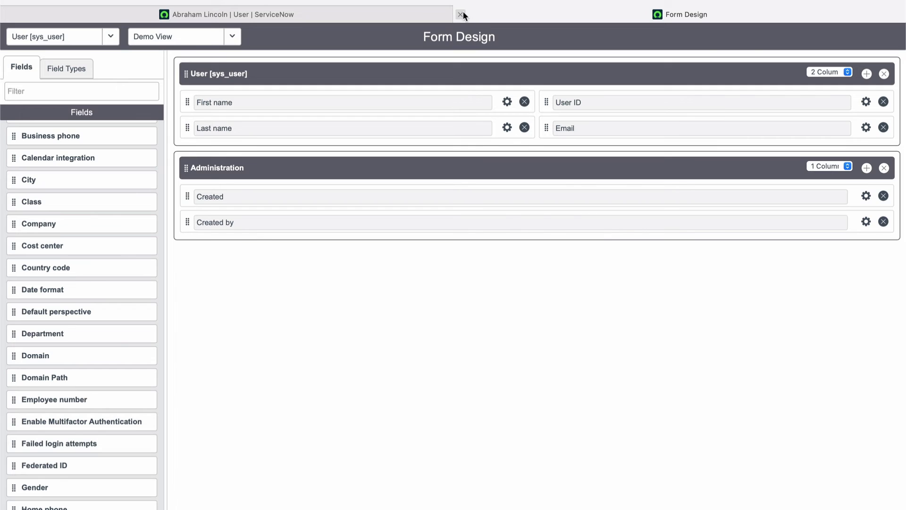
Close Form Design and show the open user record in the redesigned Demo View
{"action": "left_click", "coordinate": [466, 14]}
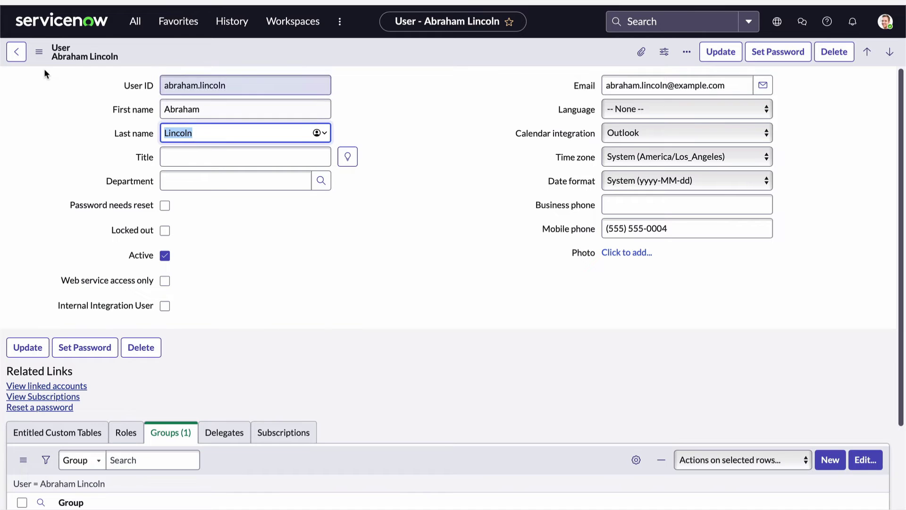
{"action": "left_click", "coordinate": [39, 51]}
{"action": "mouse_move", "coordinate": [128, 137]}
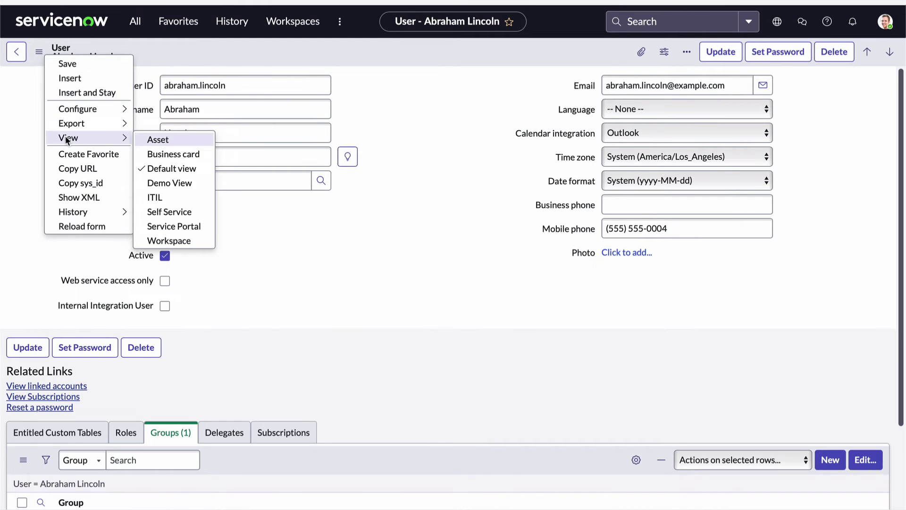
{"action": "left_click", "coordinate": [162, 185]}
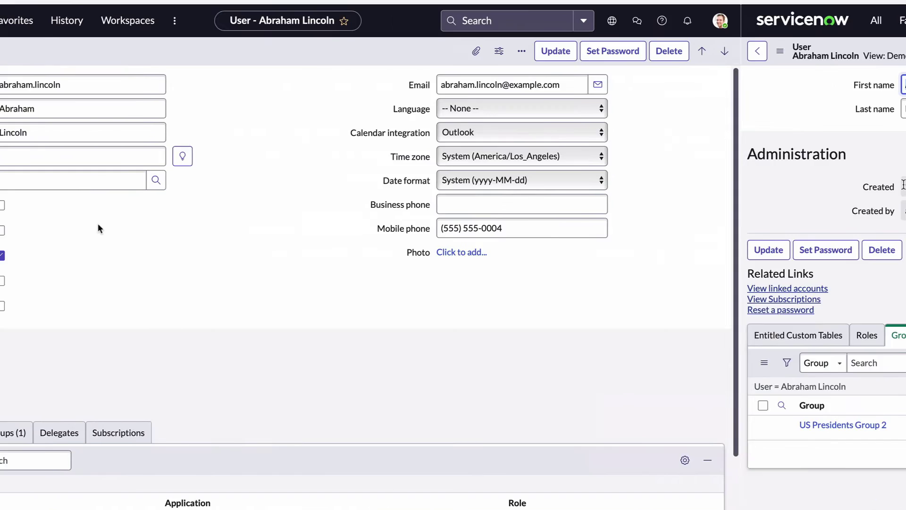
Return to the Users list, open its first record and try to duplicate it with Insert and Stay
{"action": "scroll", "coordinate": [263, 208], "scroll_direction": "down", "scroll_amount": 1}
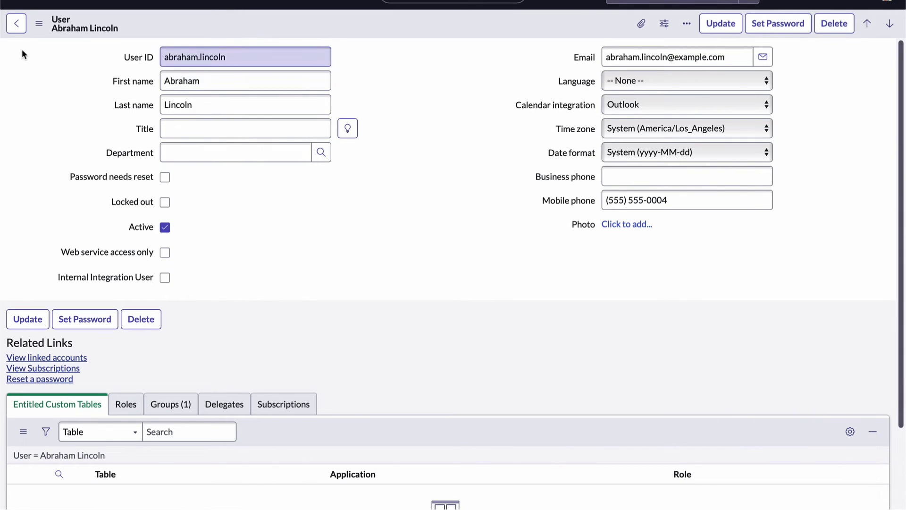
{"action": "left_click", "coordinate": [17, 28]}
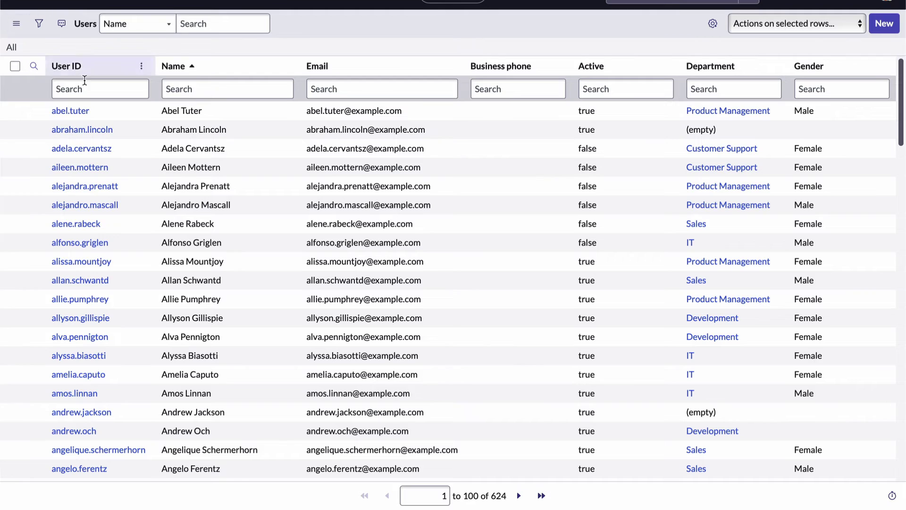
{"action": "left_click", "coordinate": [81, 114]}
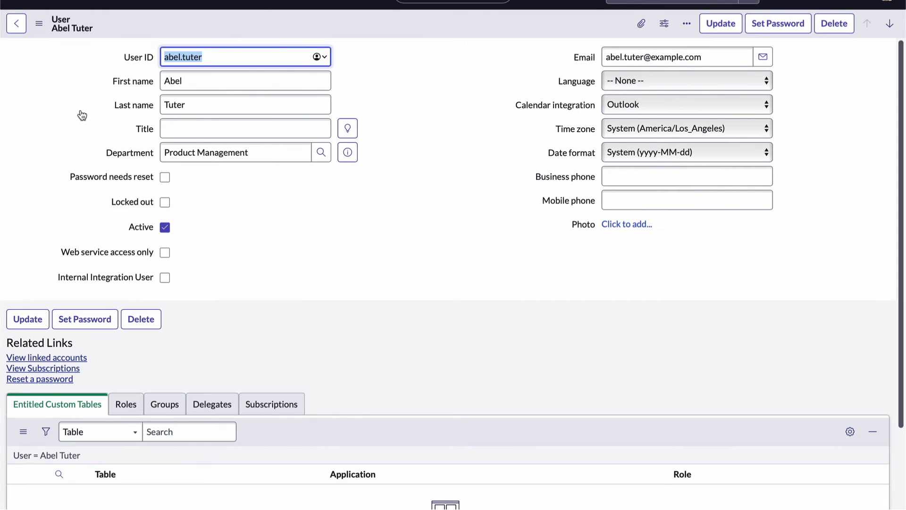
{"action": "left_click", "coordinate": [39, 24]}
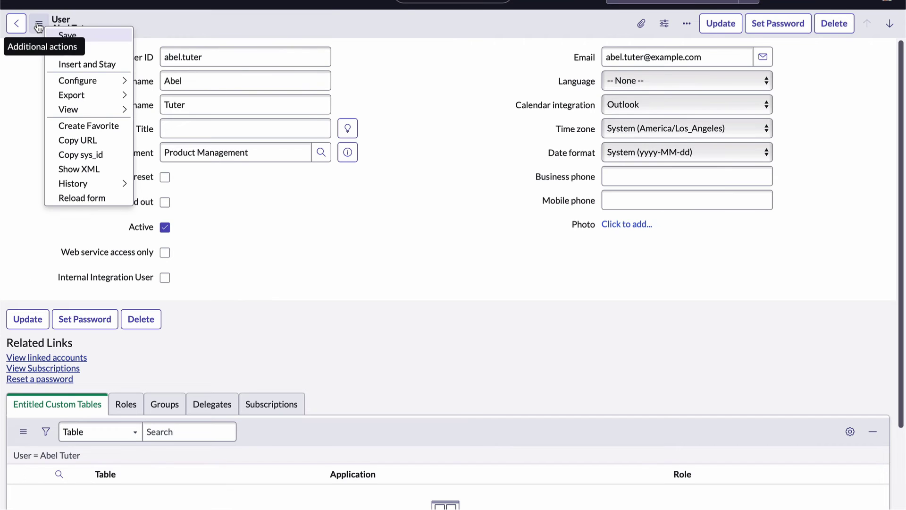
{"action": "left_click", "coordinate": [83, 65]}
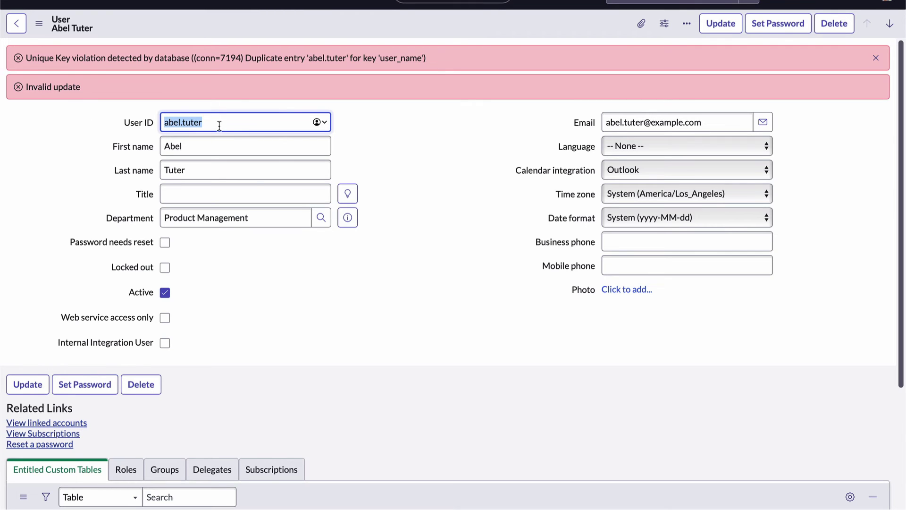
Replace the User ID, First name and Last name with the new user's details
{"action": "key", "text": "BackSpace"}
{"action": "type", "text": "john.adams"}
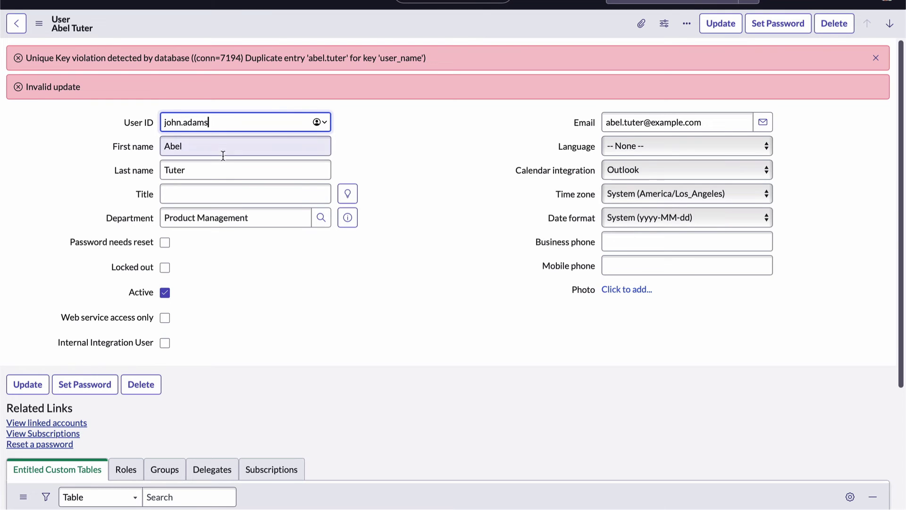
{"action": "double_click", "coordinate": [175, 148]}
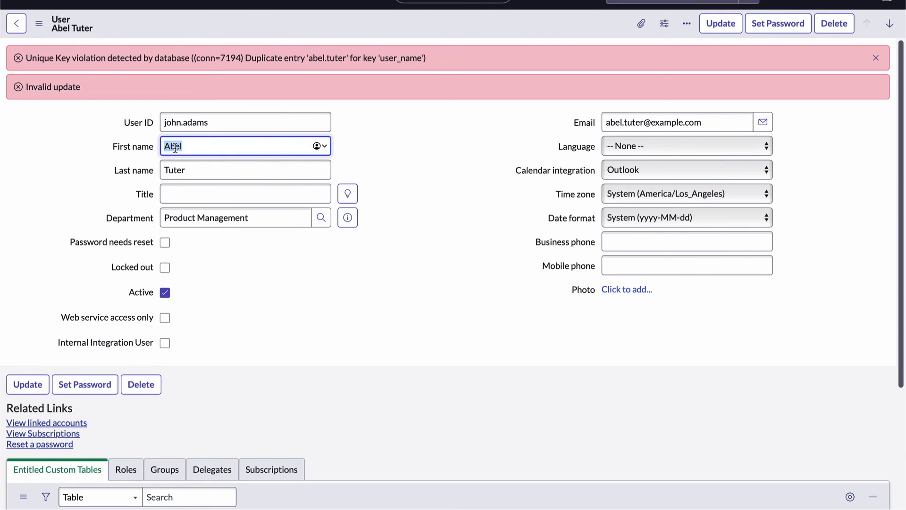
{"action": "type", "text": "John"}
{"action": "double_click", "coordinate": [177, 170]}
{"action": "type", "text": "A"}
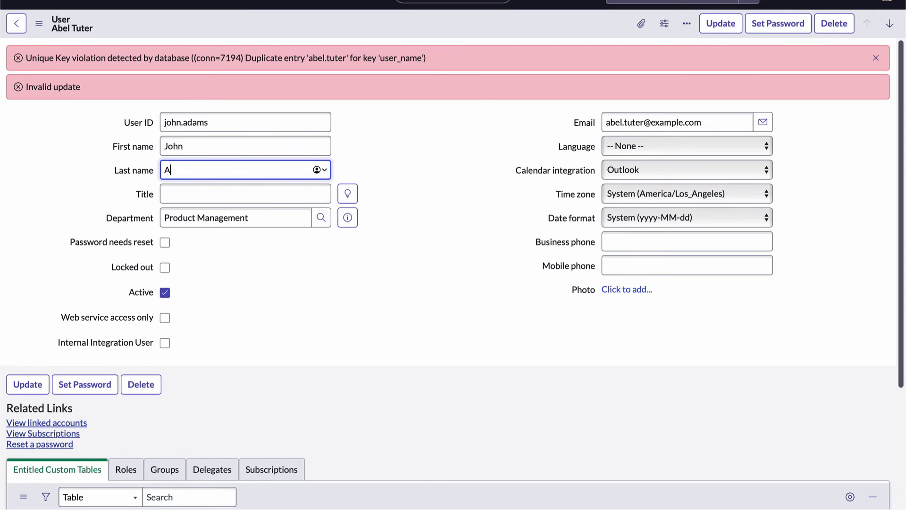
{"action": "type", "text": "dams"}
{"action": "left_click", "coordinate": [644, 123]}
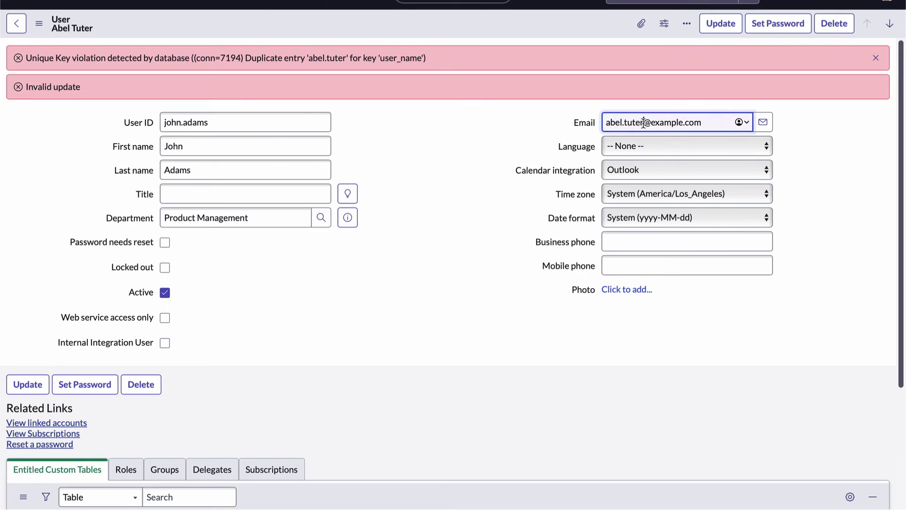
{"action": "left_click_drag", "start_coordinate": [644, 122], "coordinate": [603, 123]}
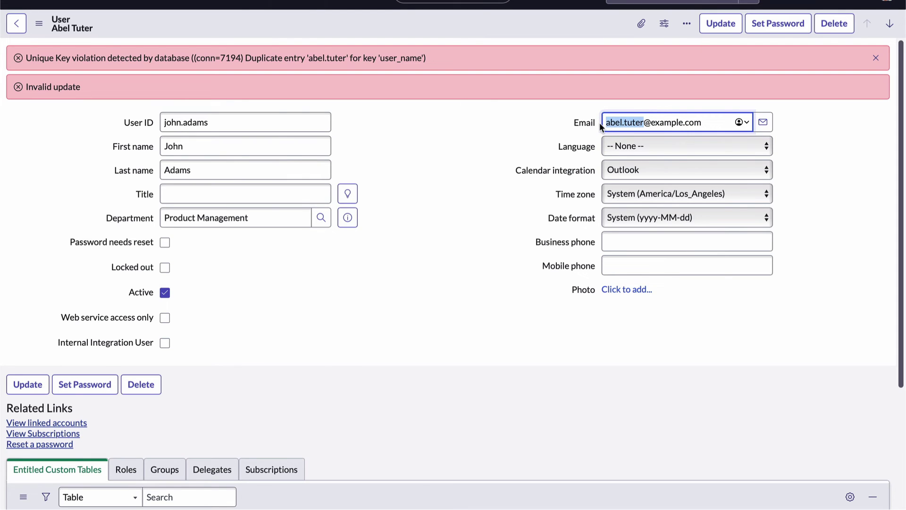
{"action": "type", "text": "john.adams"}
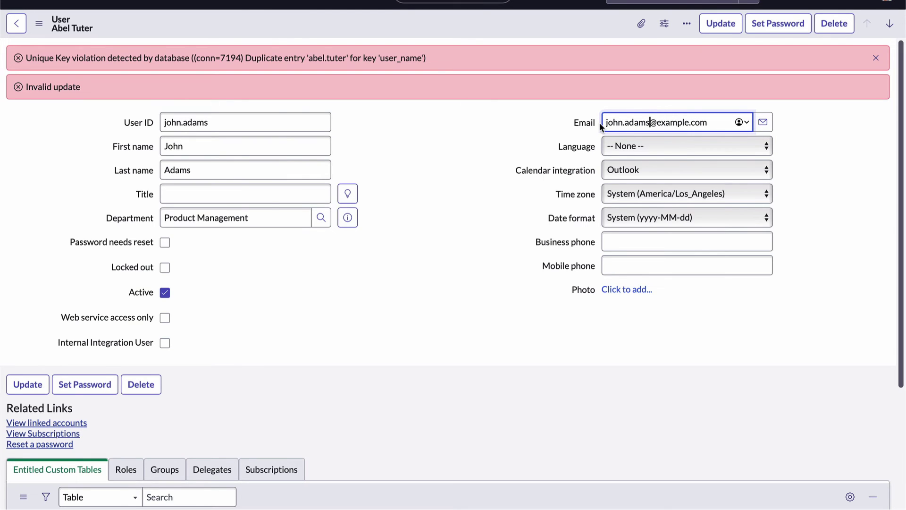
{"action": "left_click", "coordinate": [486, 169]}
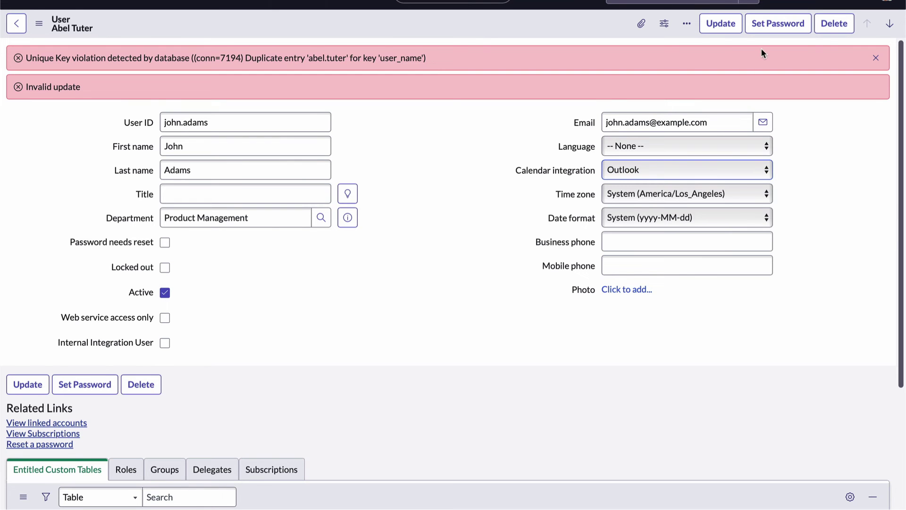
{"action": "left_click", "coordinate": [725, 23]}
{"action": "left_click", "coordinate": [725, 23]}
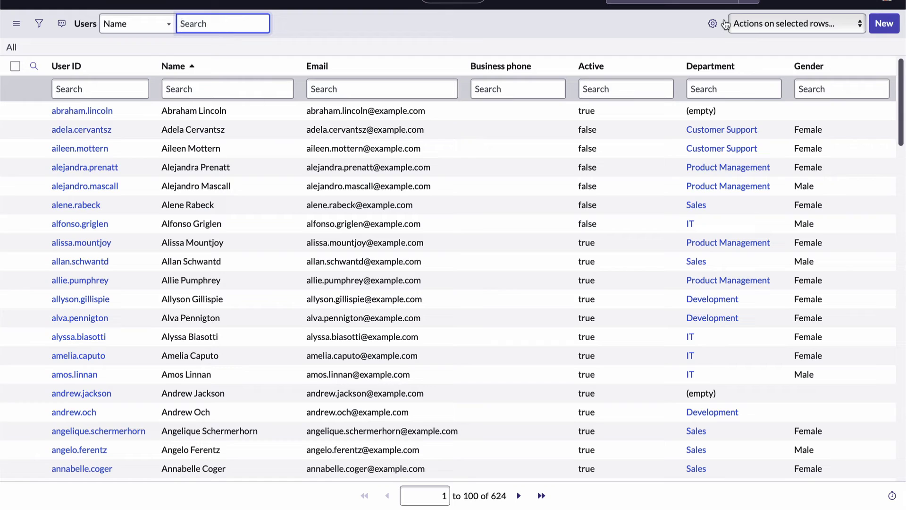
Filter the Users list by the new user's full name and open the matching record
{"action": "left_click", "coordinate": [217, 89]}
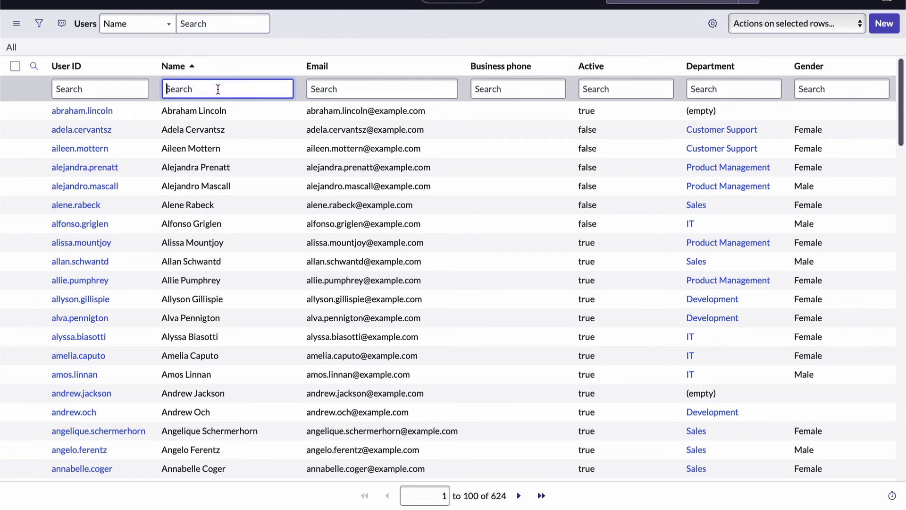
{"action": "type", "text": "john adams"}
{"action": "key", "text": "Return"}
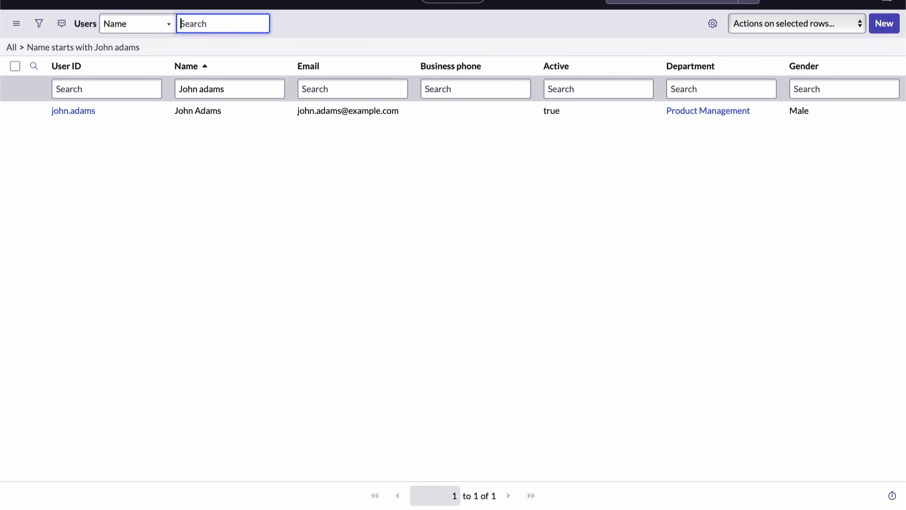
{"action": "left_click", "coordinate": [86, 113]}
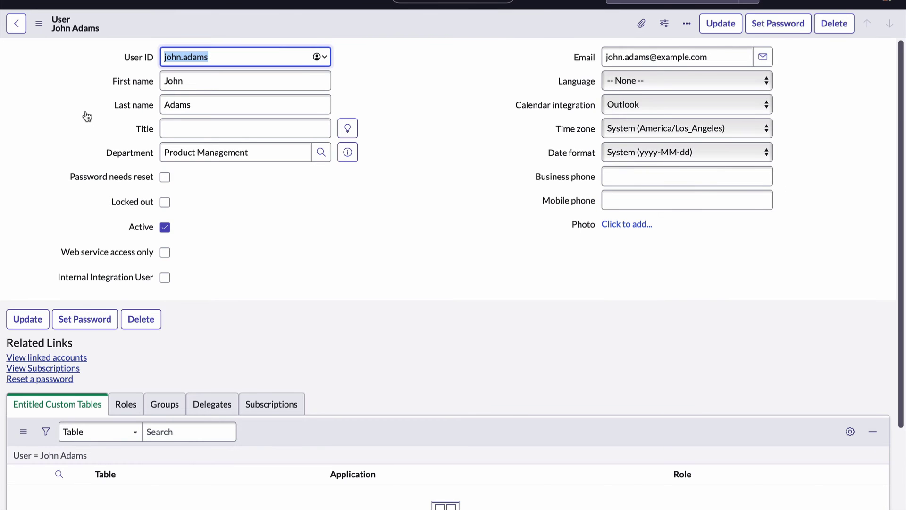
{"action": "left_click", "coordinate": [274, 199]}
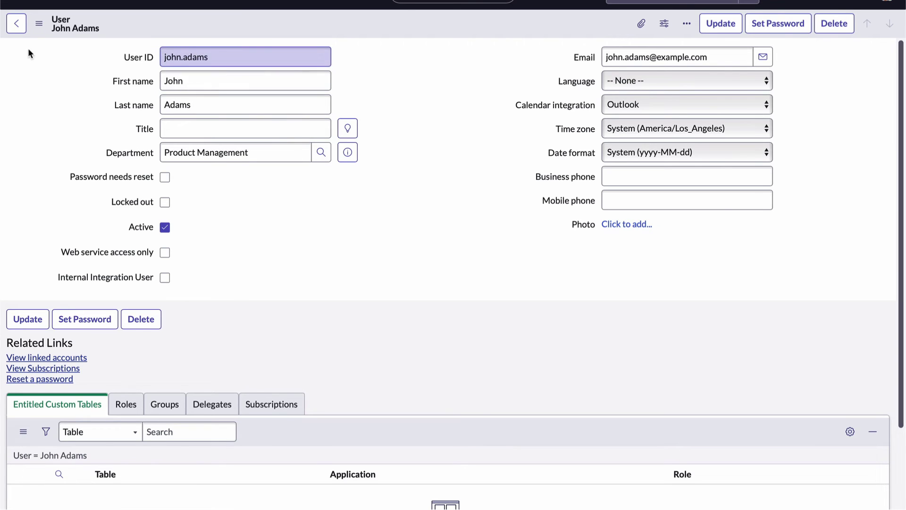
Copy the URL of the open user record to the clipboard
{"action": "left_click", "coordinate": [39, 24]}
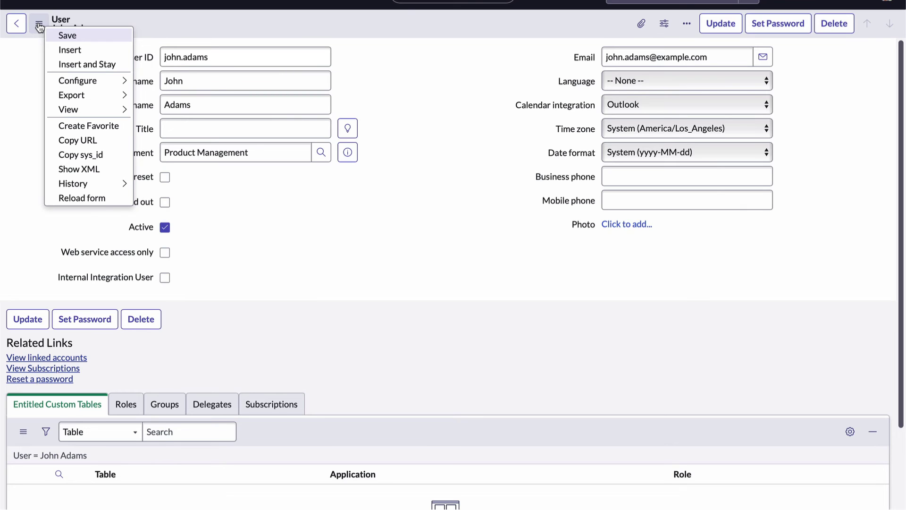
{"action": "mouse_move", "coordinate": [75, 98]}
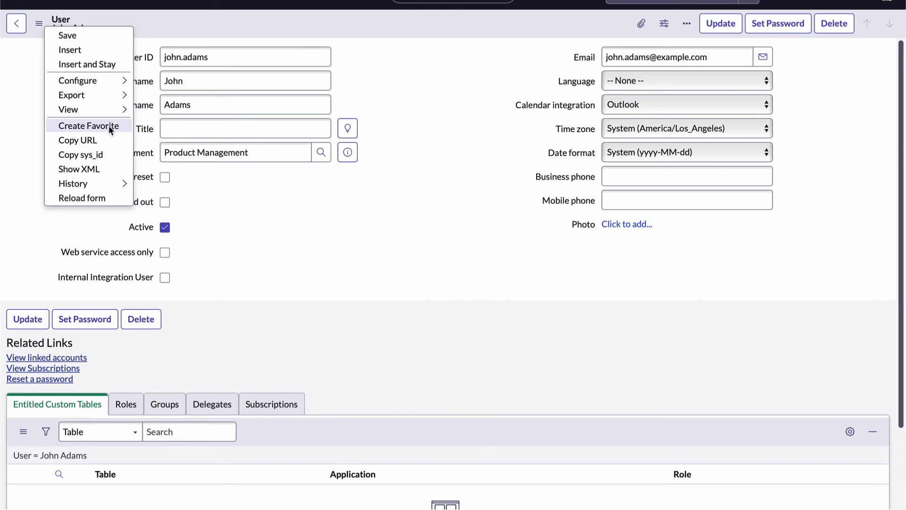
{"action": "left_click", "coordinate": [86, 140]}
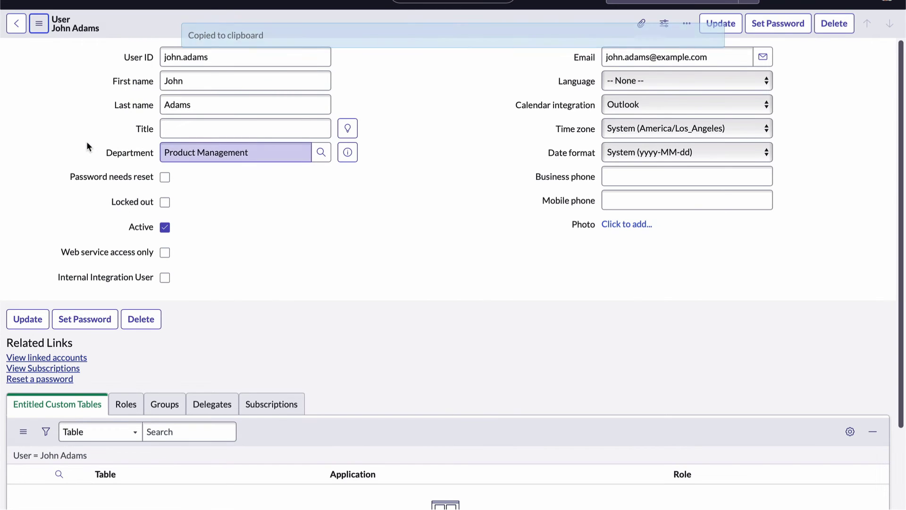
Create a favorite for the open user record, keeping its default name and top-level location
{"action": "left_click", "coordinate": [53, 130]}
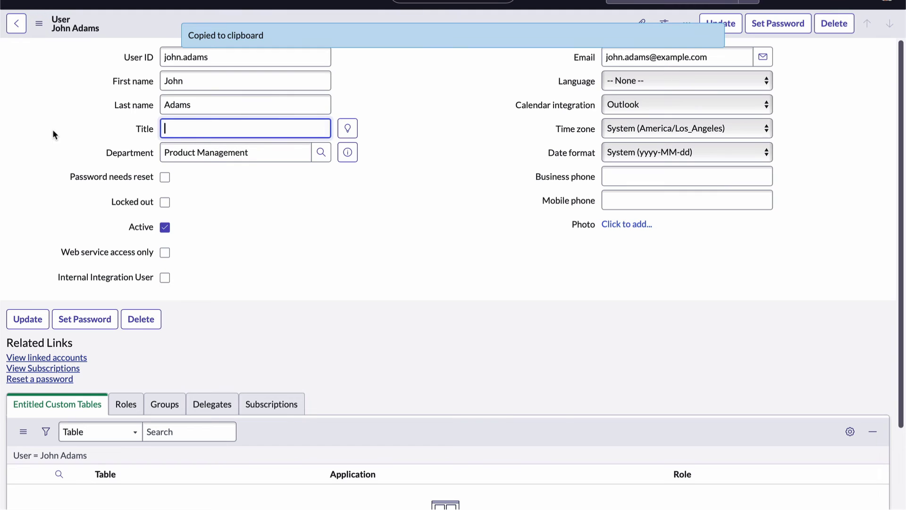
{"action": "left_click", "coordinate": [39, 23]}
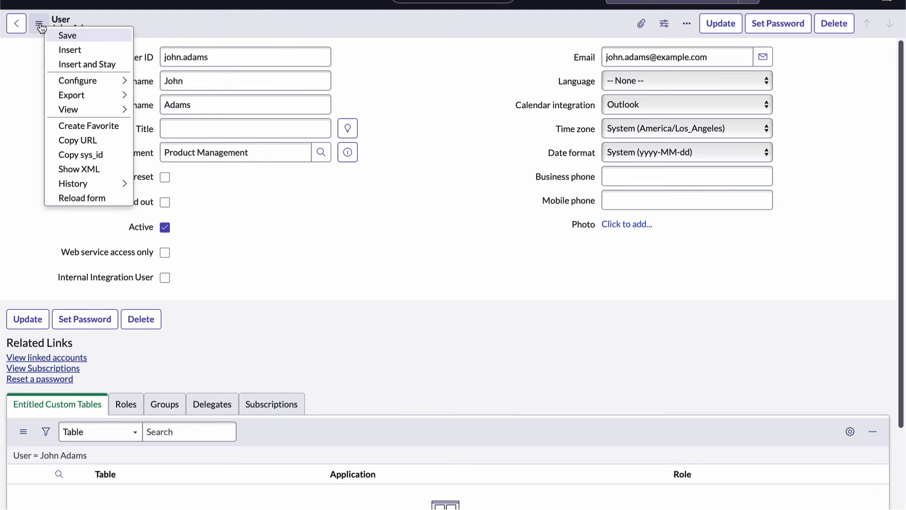
{"action": "left_click", "coordinate": [86, 125]}
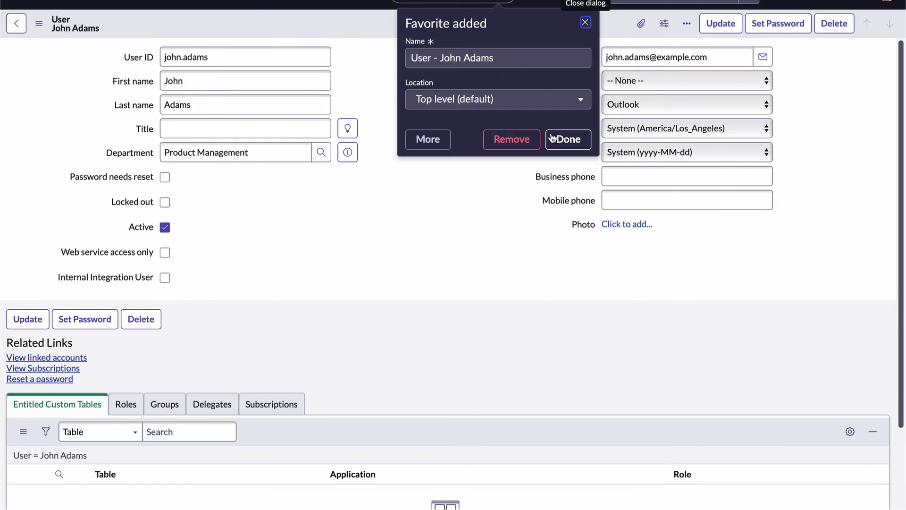
{"action": "left_click", "coordinate": [549, 137]}
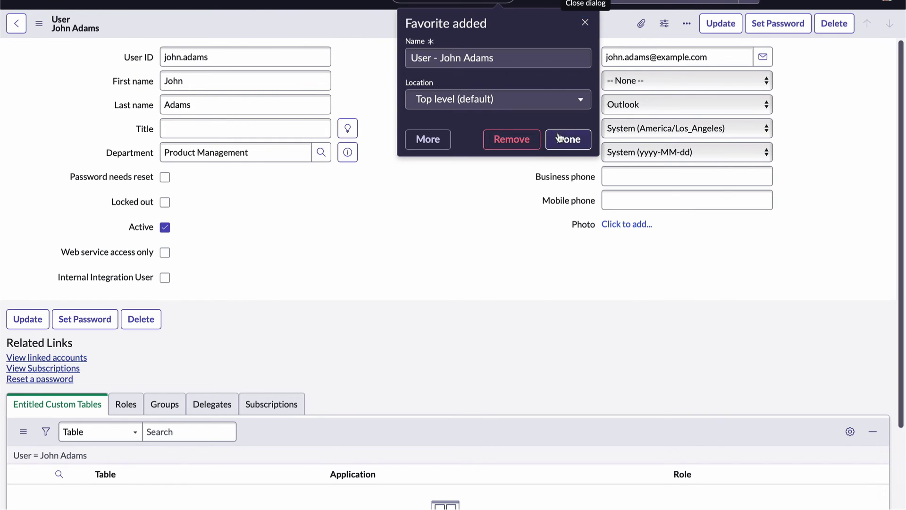
Reload the user form
{"action": "left_click", "coordinate": [40, 24]}
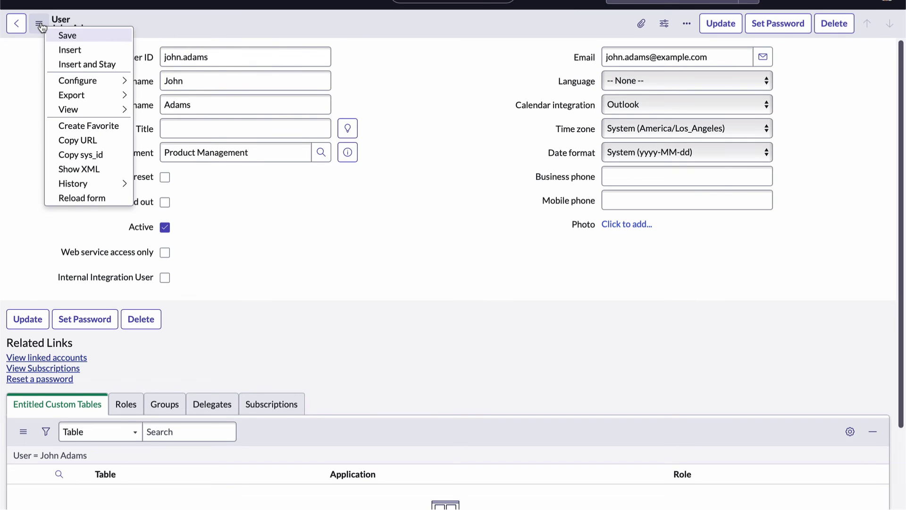
{"action": "left_click", "coordinate": [92, 197]}
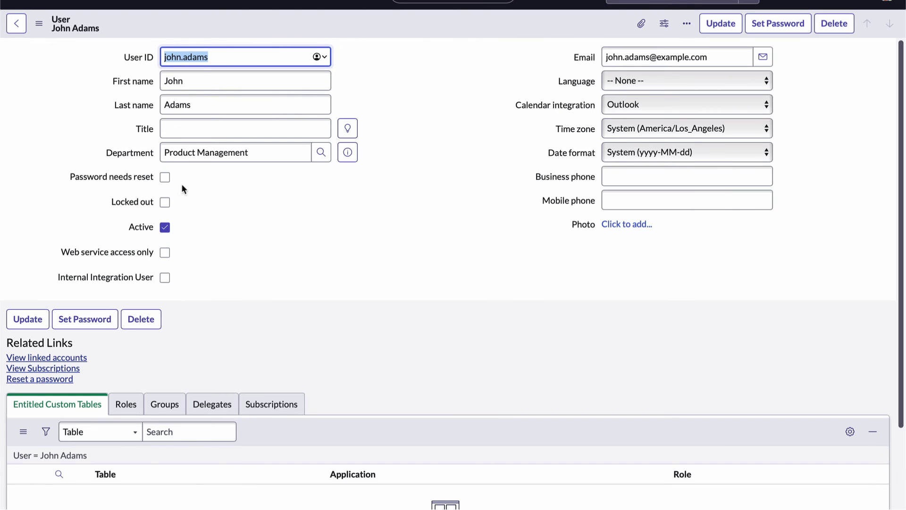
{"action": "left_click", "coordinate": [412, 167]}
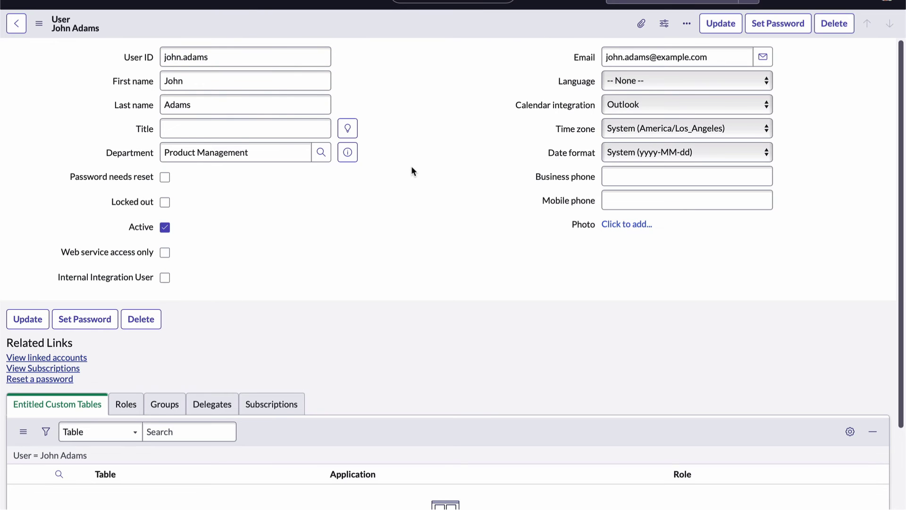
Attach the .docx attachment file from the Desktop folder to the user record
{"action": "left_click", "coordinate": [643, 25]}
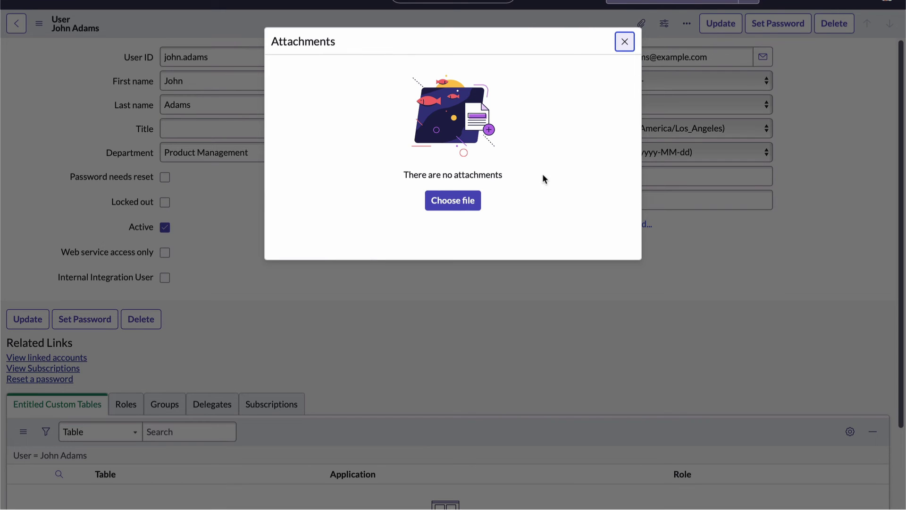
{"action": "left_click", "coordinate": [454, 200]}
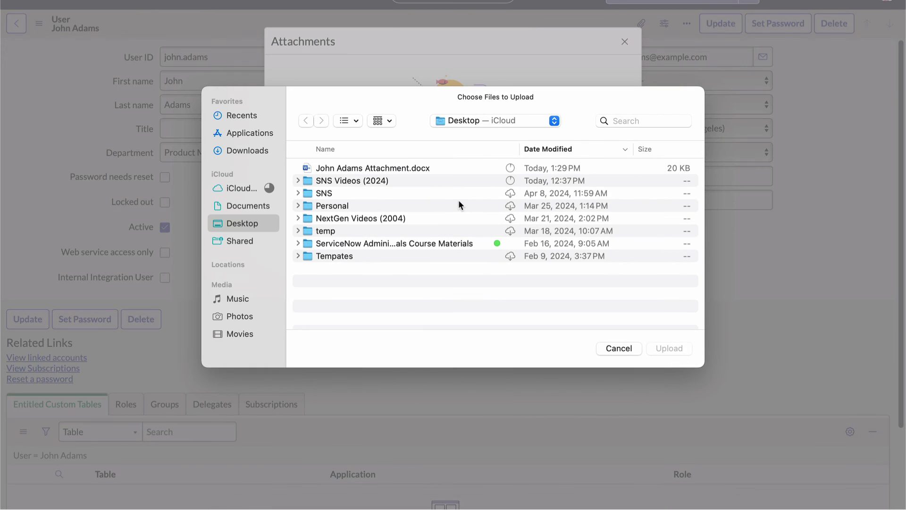
{"action": "left_click", "coordinate": [412, 170]}
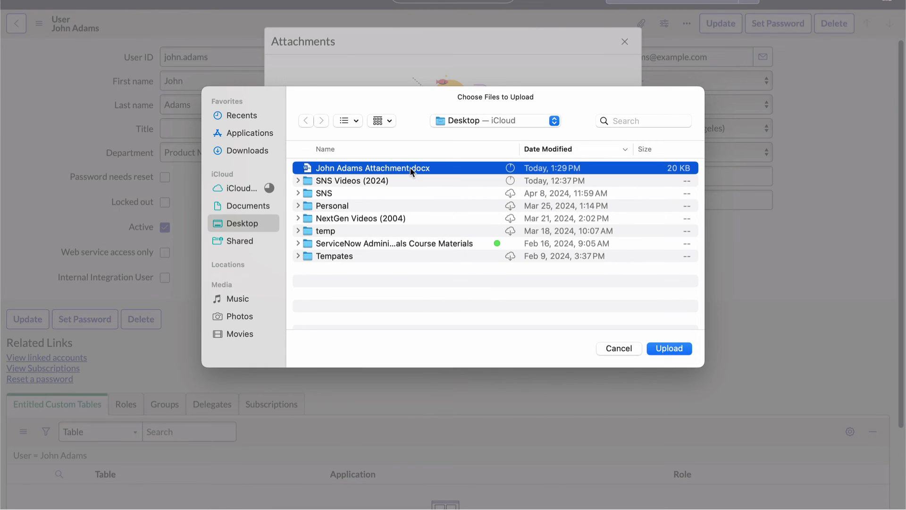
{"action": "left_click", "coordinate": [669, 350]}
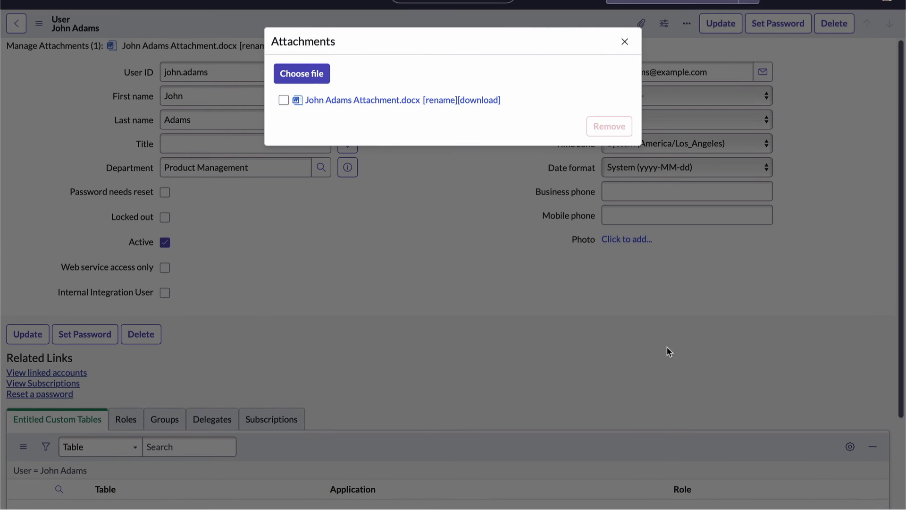
{"action": "left_click", "coordinate": [625, 42]}
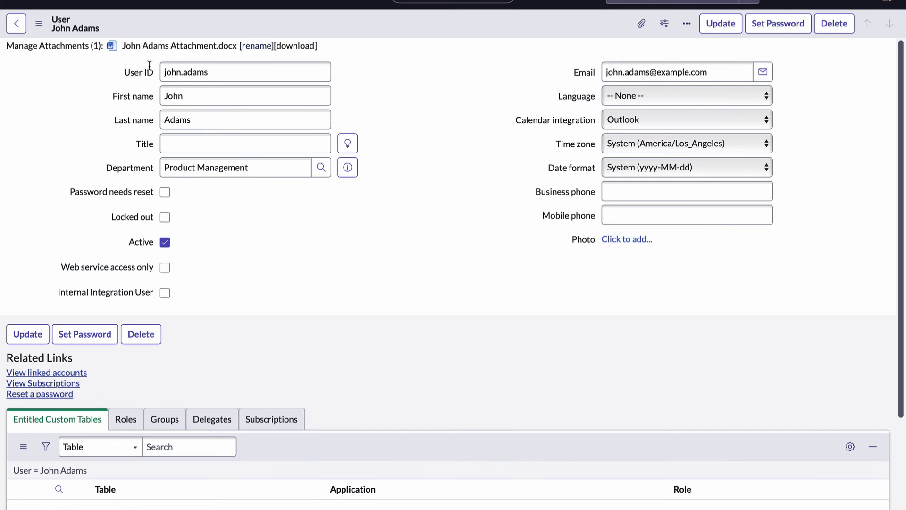
Remove the attached .docx file from the user record through its attachment management
{"action": "left_click", "coordinate": [60, 47]}
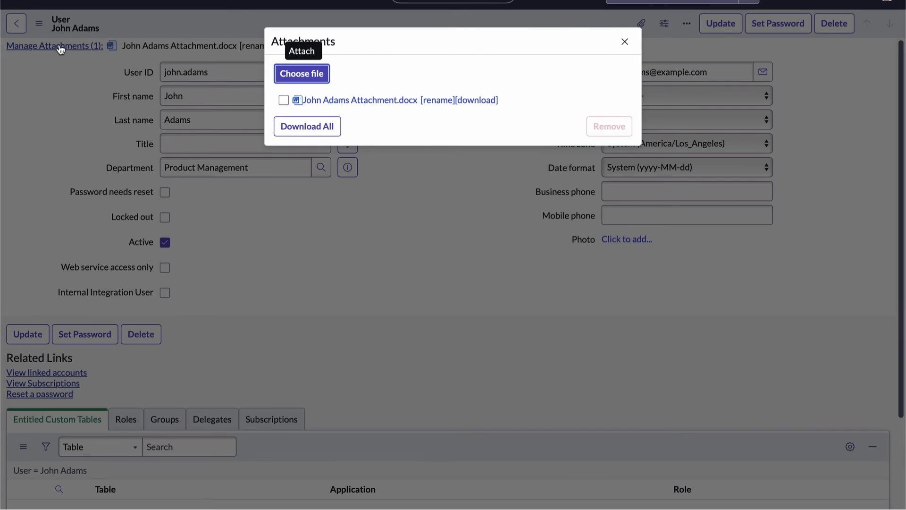
{"action": "left_click", "coordinate": [283, 100]}
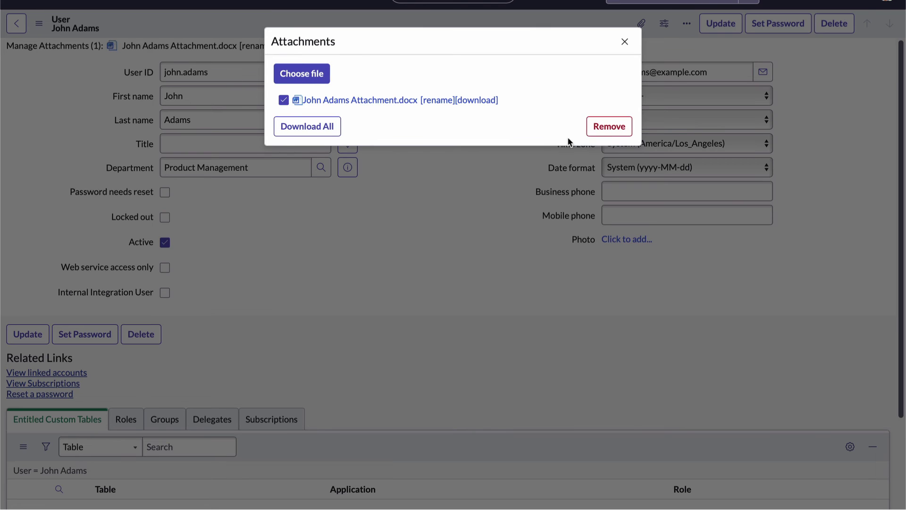
{"action": "left_click", "coordinate": [604, 125]}
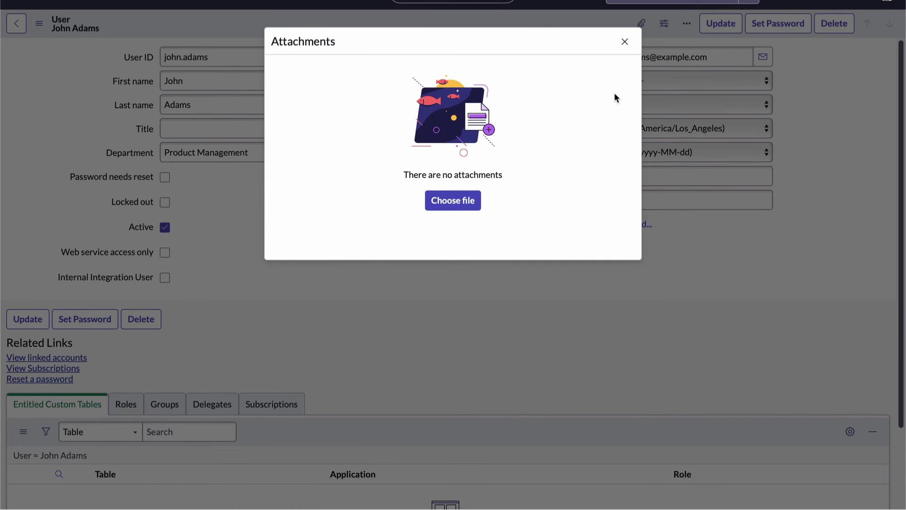
{"action": "left_click", "coordinate": [624, 41]}
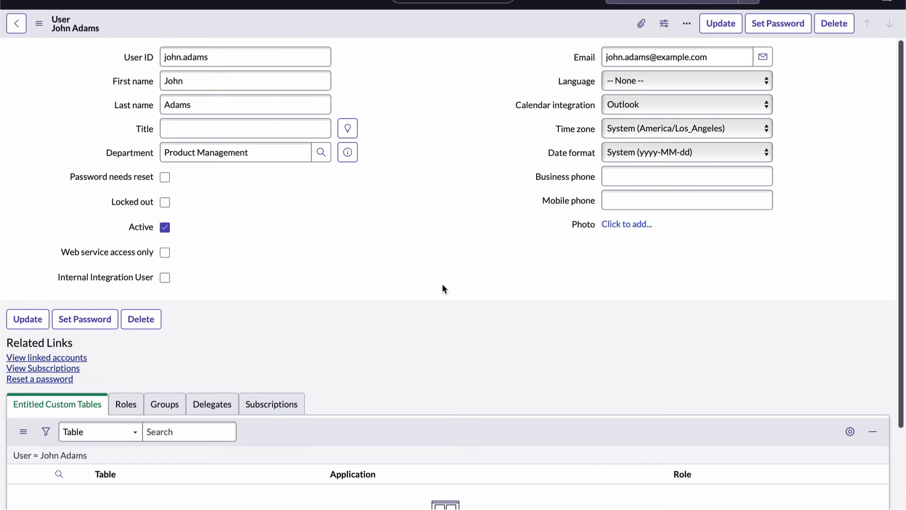
Personalize the form to hide the Business phone, Calendar integration, Date format, Department and Email fields
{"action": "left_click", "coordinate": [665, 25]}
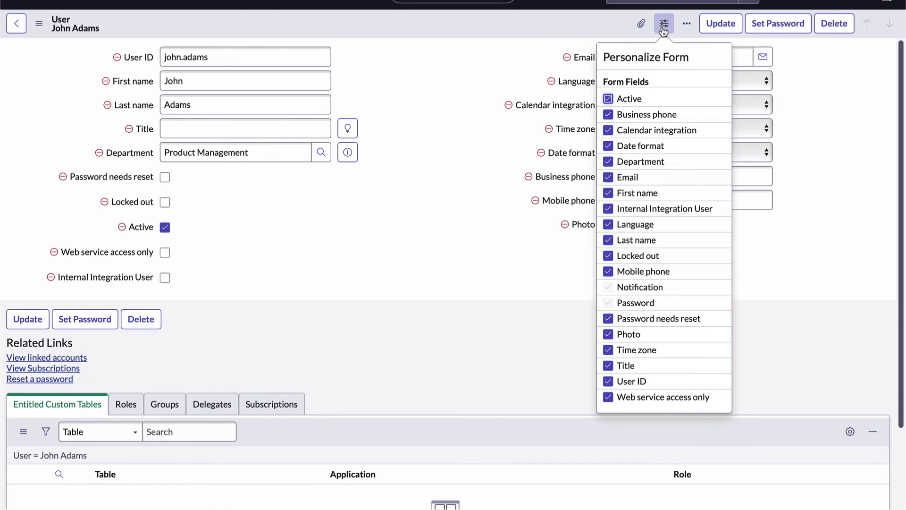
{"action": "left_click", "coordinate": [608, 115]}
{"action": "left_click", "coordinate": [609, 130]}
{"action": "left_click", "coordinate": [609, 145]}
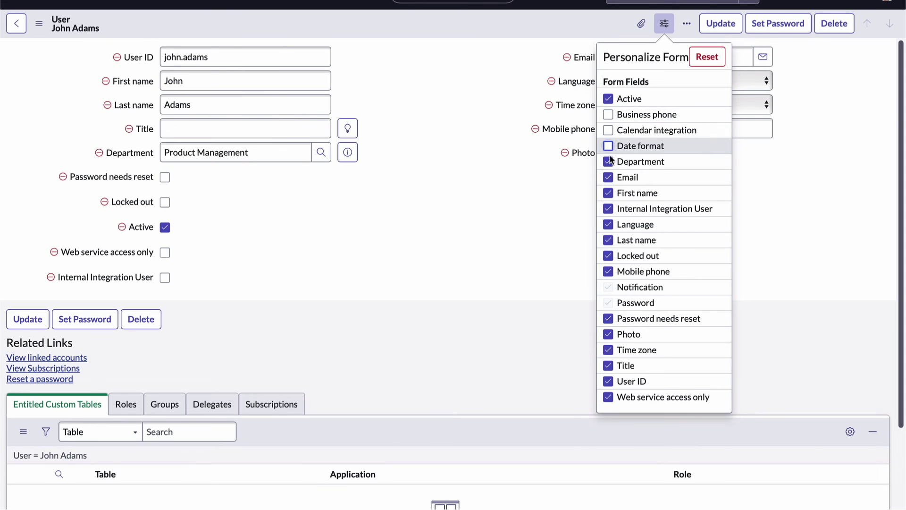
{"action": "left_click", "coordinate": [609, 162]}
{"action": "left_click", "coordinate": [609, 177]}
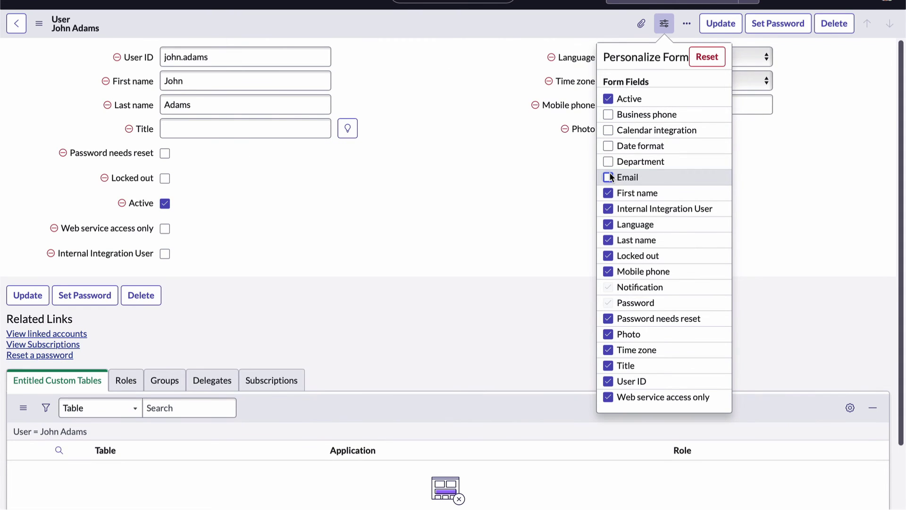
Restore the hidden Email, Department, Date format, Calendar integration and Business phone fields on the personalized form
{"action": "left_click", "coordinate": [609, 177]}
{"action": "left_click", "coordinate": [609, 162]}
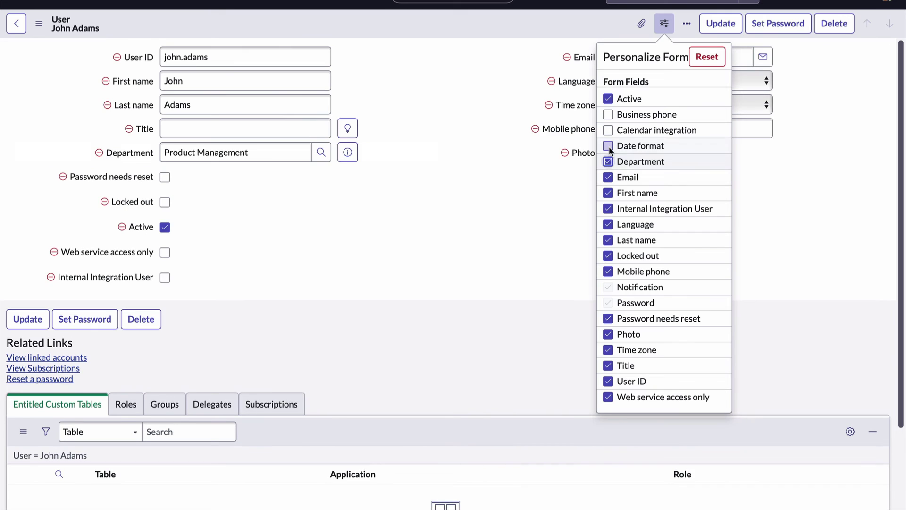
{"action": "left_click", "coordinate": [609, 146]}
{"action": "left_click", "coordinate": [608, 130]}
{"action": "left_click", "coordinate": [609, 114]}
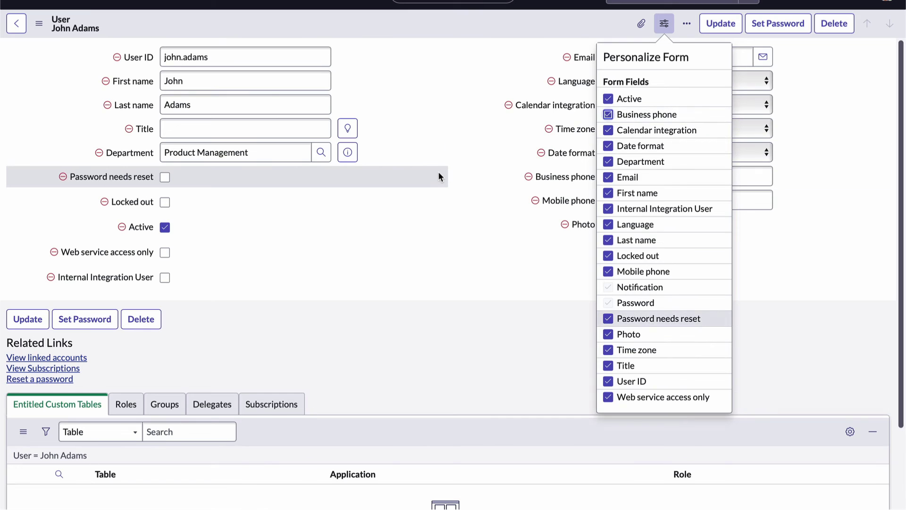
{"action": "left_click", "coordinate": [442, 207]}
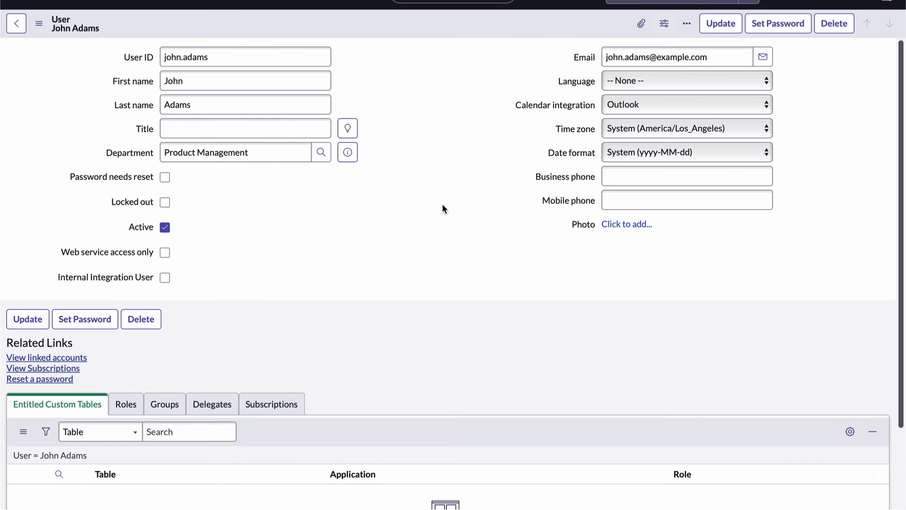
Extend the user's first name to its longer form and update the record, returning to the Users list
{"action": "left_click", "coordinate": [213, 83]}
{"action": "type", "text": "athan"}
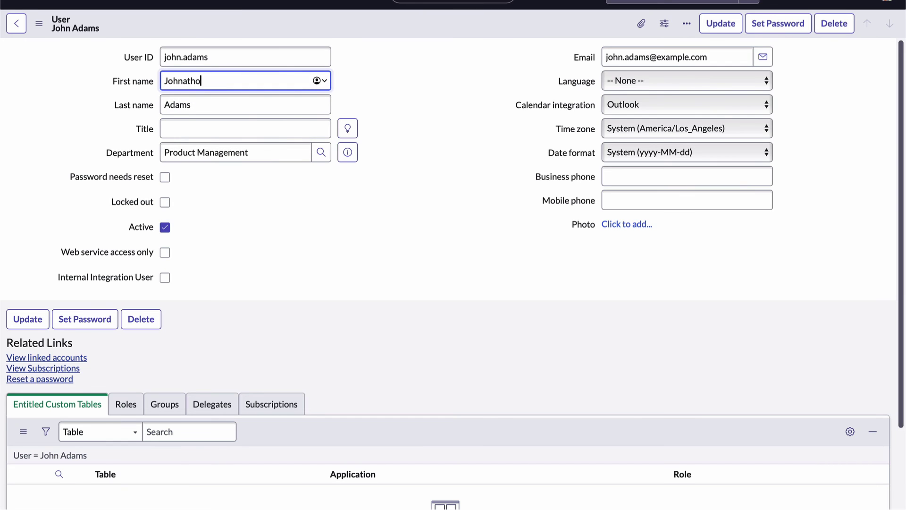
{"action": "key", "text": "BackSpace"}
{"action": "key", "text": "BackSpace"}
{"action": "type", "text": "on"}
{"action": "left_click", "coordinate": [298, 209]}
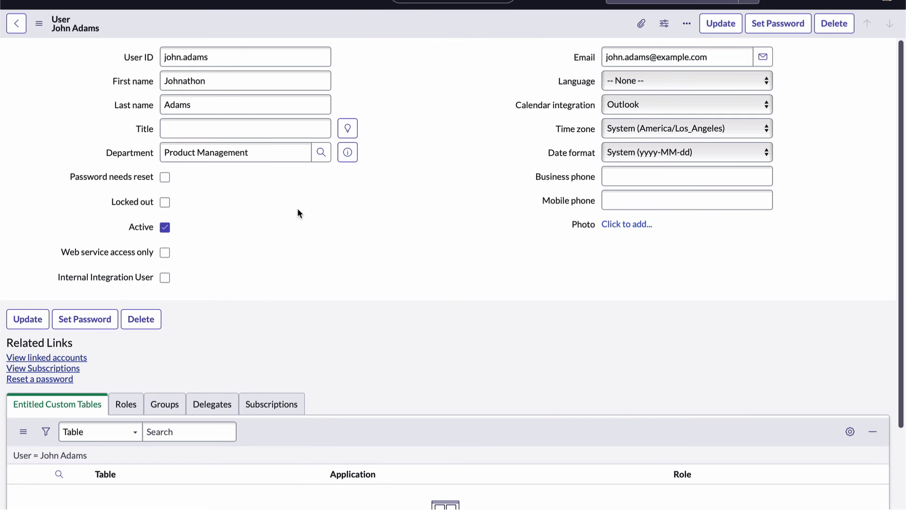
{"action": "left_click", "coordinate": [719, 26]}
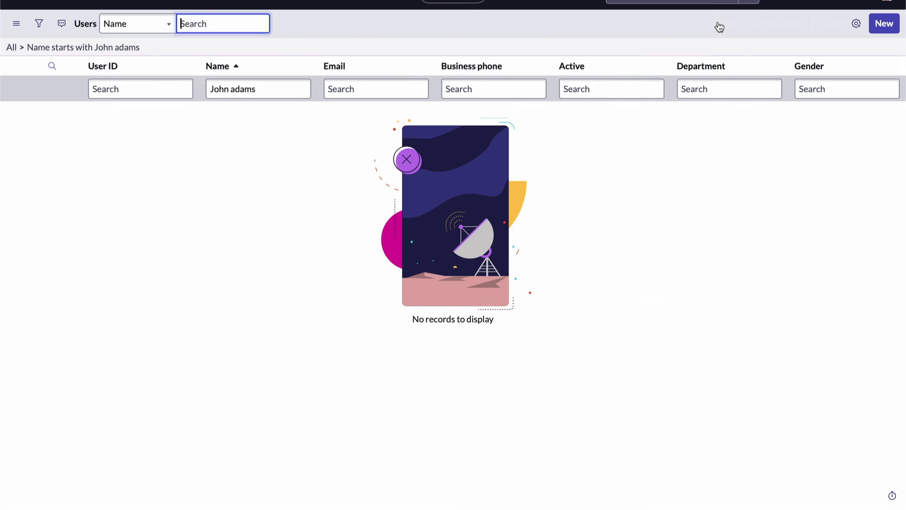
Filter the Users list by the user's full name with the longer first name and open the matching record
{"action": "triple_click", "coordinate": [256, 88]}
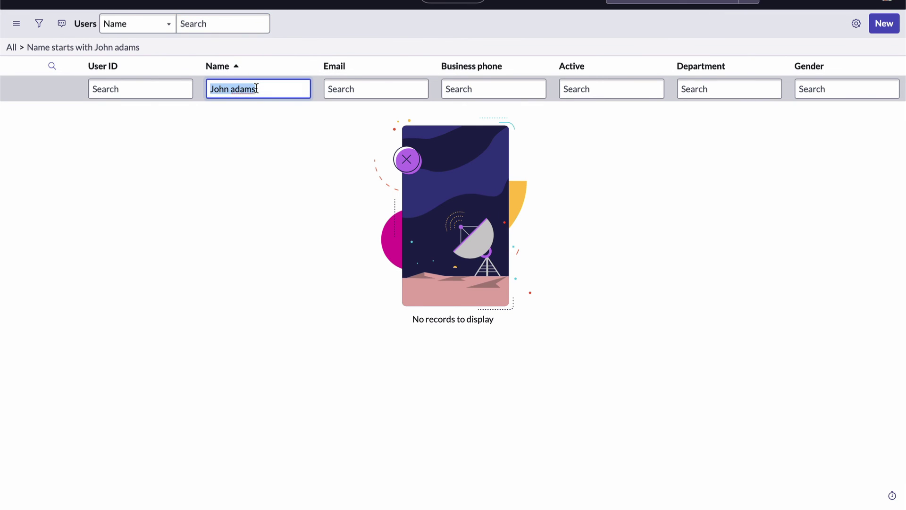
{"action": "key", "text": "BackSpace"}
{"action": "type", "text": "Johnathon Adams"}
{"action": "key", "text": "Return"}
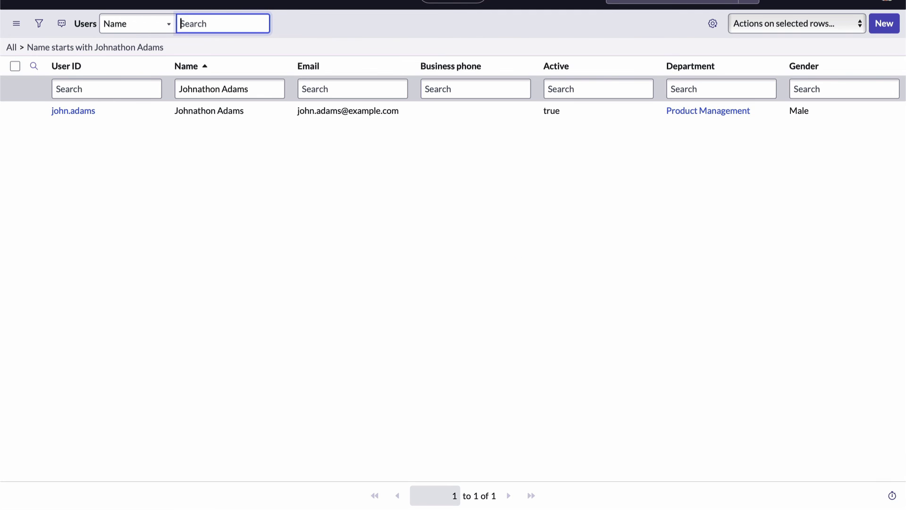
{"action": "left_click", "coordinate": [83, 111]}
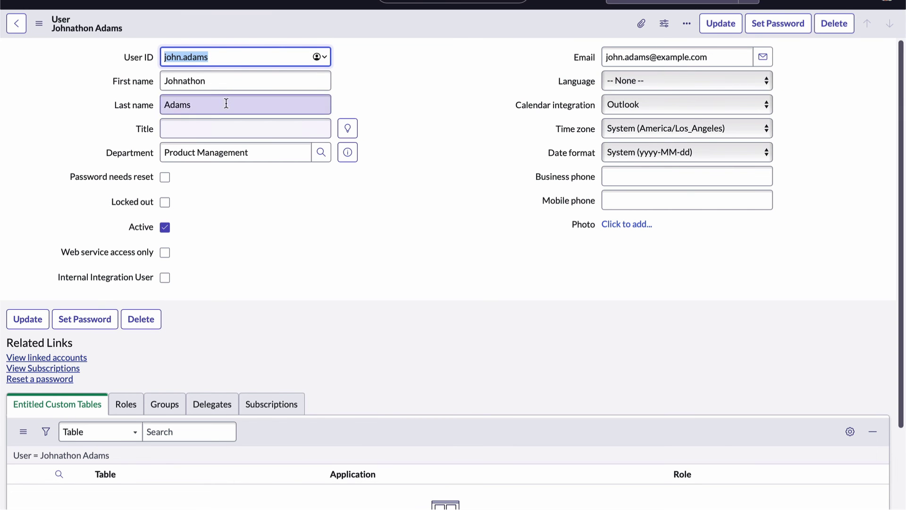
Shorten the first name back to its original form and save the record while staying on the form
{"action": "left_click", "coordinate": [221, 81]}
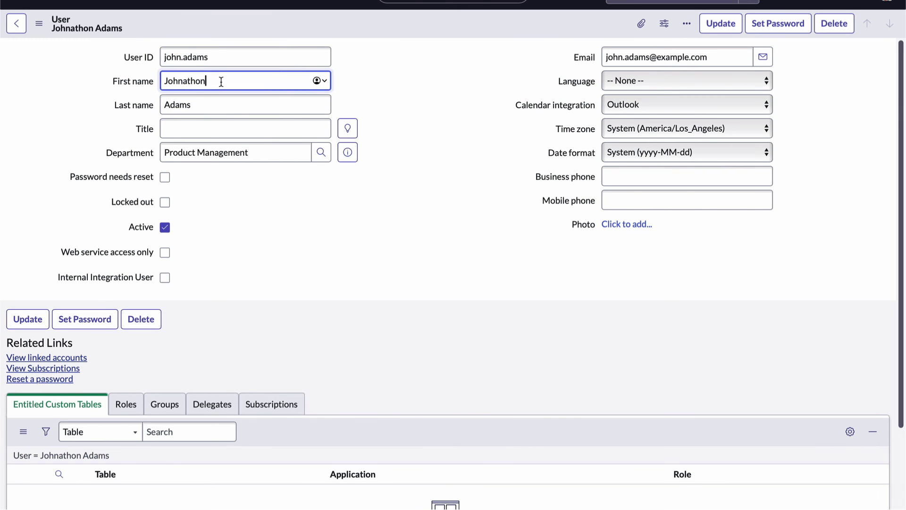
{"action": "key", "text": "BackSpace"}
{"action": "key", "text": "BackSpace"}
{"action": "key", "text": "BackSpace"}
{"action": "key", "text": "BackSpace"}
{"action": "key", "text": "BackSpace"}
{"action": "left_click", "coordinate": [411, 97]}
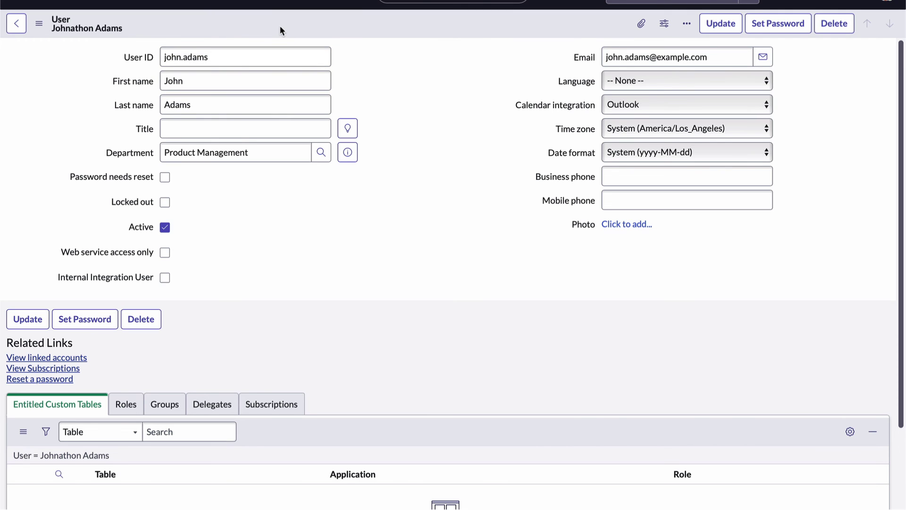
{"action": "left_click", "coordinate": [40, 25]}
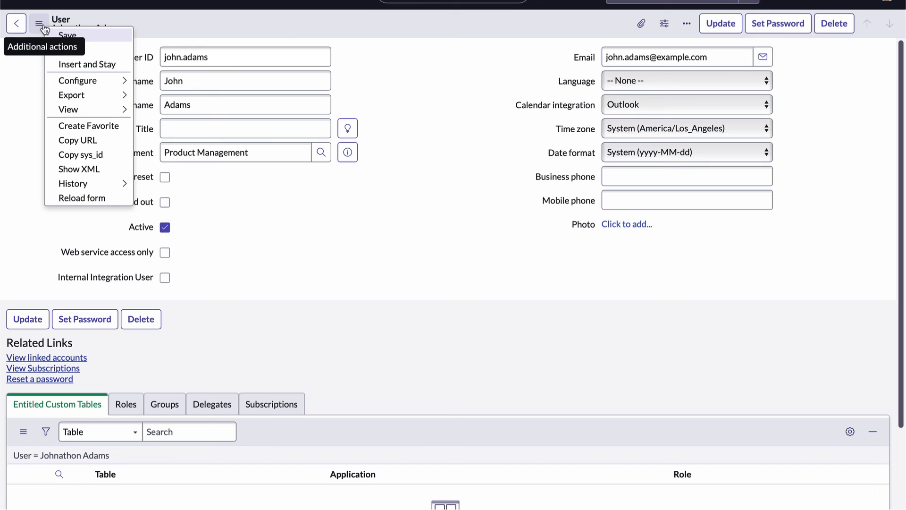
{"action": "left_click", "coordinate": [43, 28]}
{"action": "left_click", "coordinate": [40, 24]}
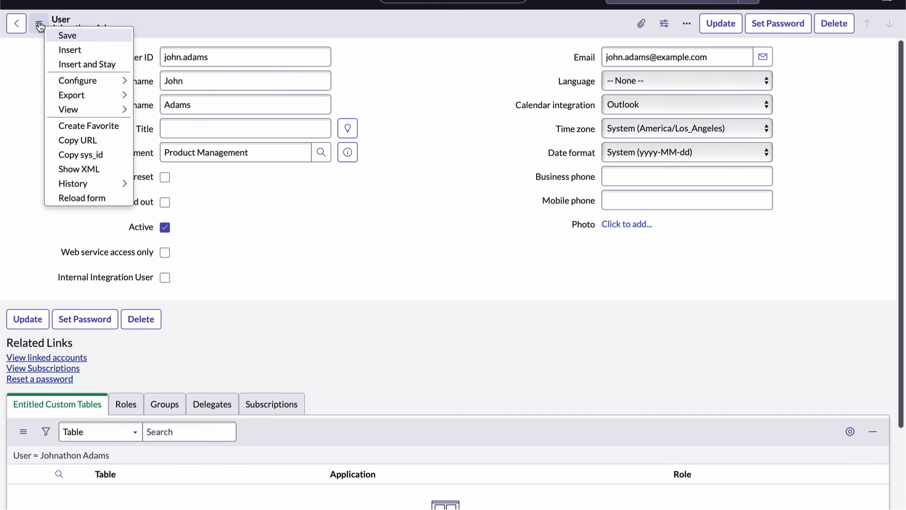
{"action": "left_click", "coordinate": [68, 34]}
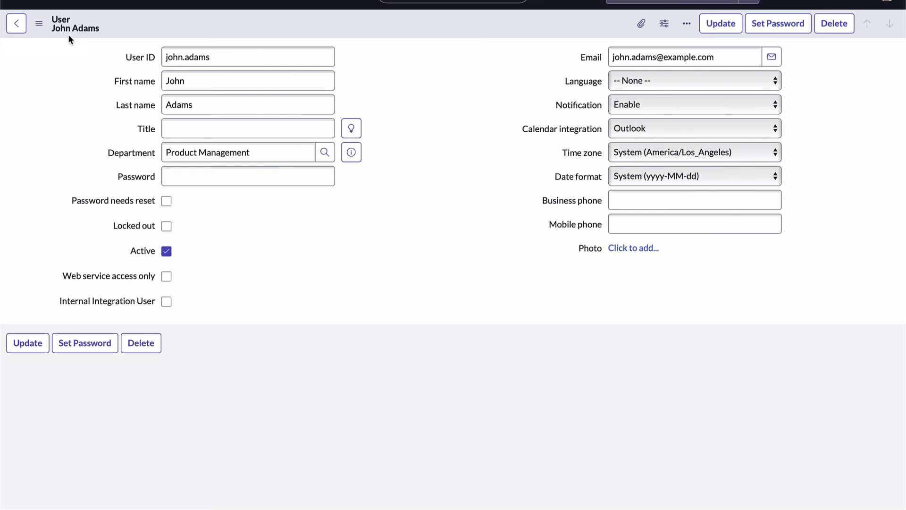
Extend the user's first name to its longer form, try leaving the form without saving, and cancel leaving the page
{"action": "left_click", "coordinate": [196, 87]}
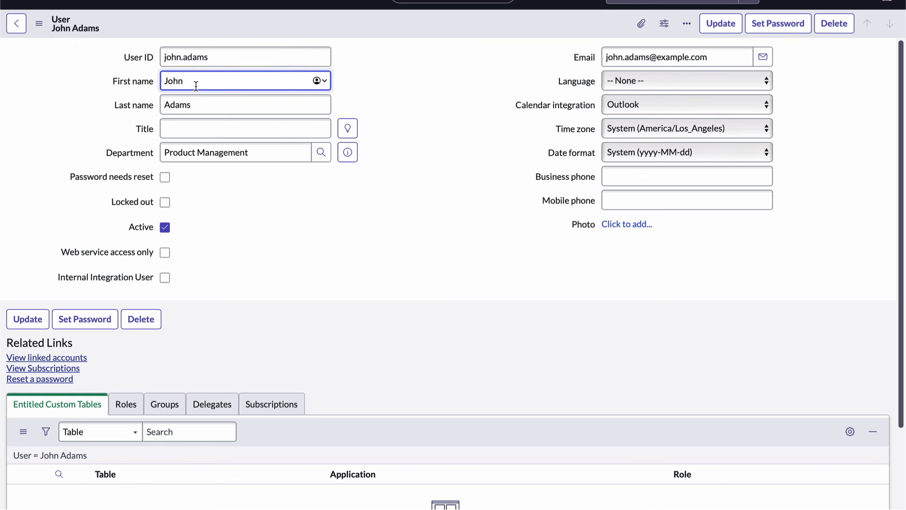
{"action": "type", "text": "athon"}
{"action": "left_click", "coordinate": [20, 30]}
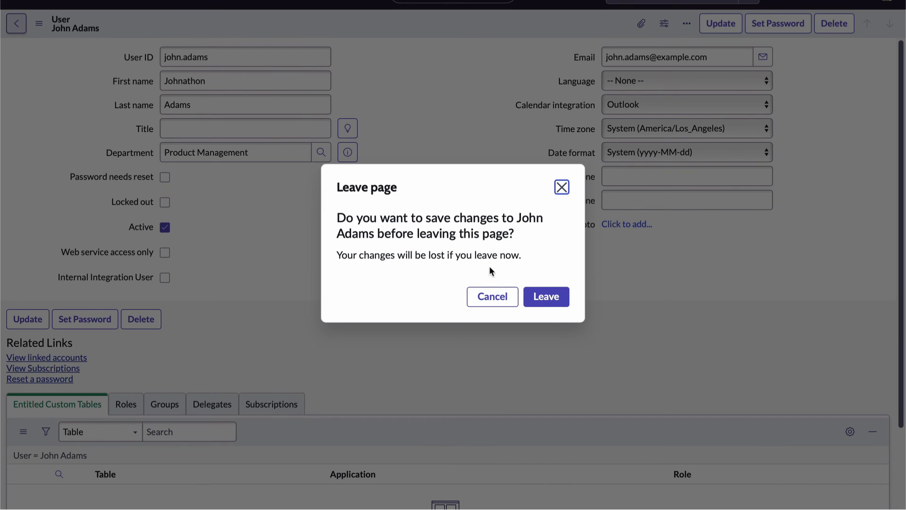
{"action": "left_click", "coordinate": [493, 298]}
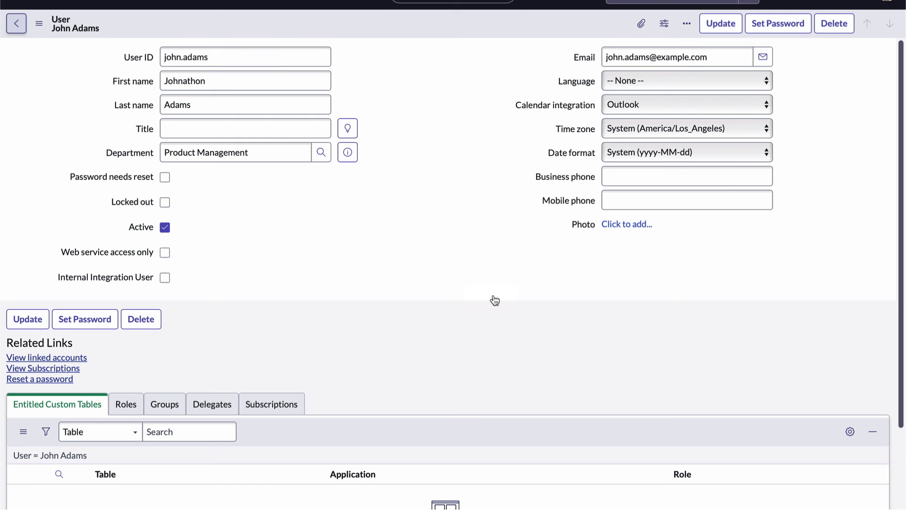
Shorten the unsaved first name back to its original form and save the user record without leaving the form
{"action": "left_click", "coordinate": [220, 83]}
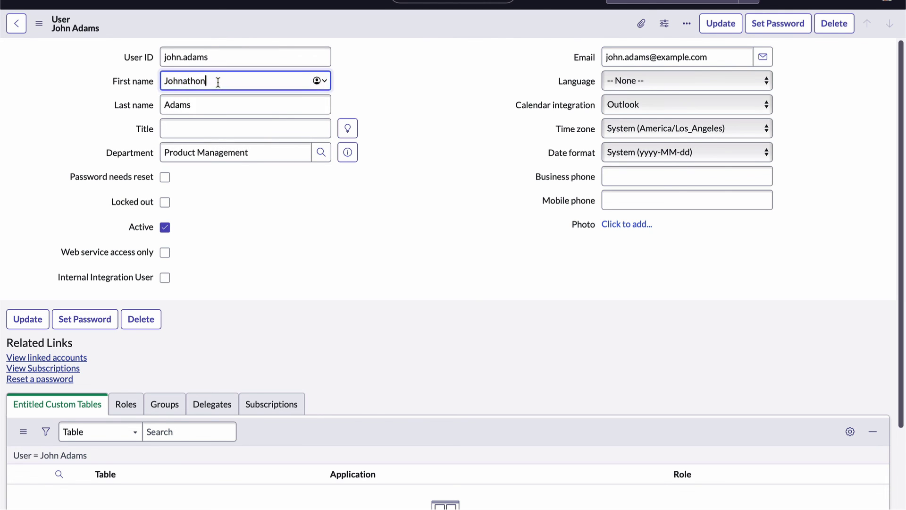
{"action": "key", "text": "BackSpace"}
{"action": "key", "text": "BackSpace"}
{"action": "key", "text": "BackSpace"}
{"action": "key", "text": "BackSpace"}
{"action": "key", "text": "BackSpace"}
{"action": "left_click", "coordinate": [457, 89]}
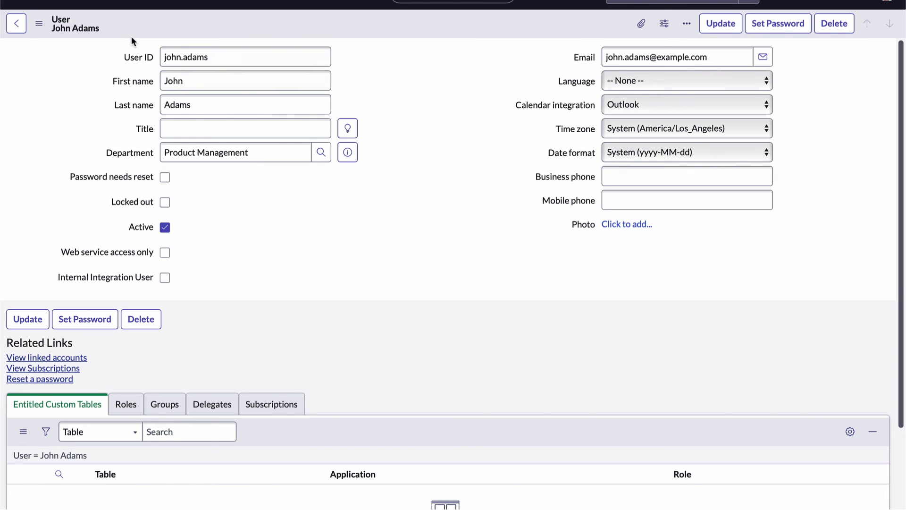
{"action": "left_click", "coordinate": [42, 29]}
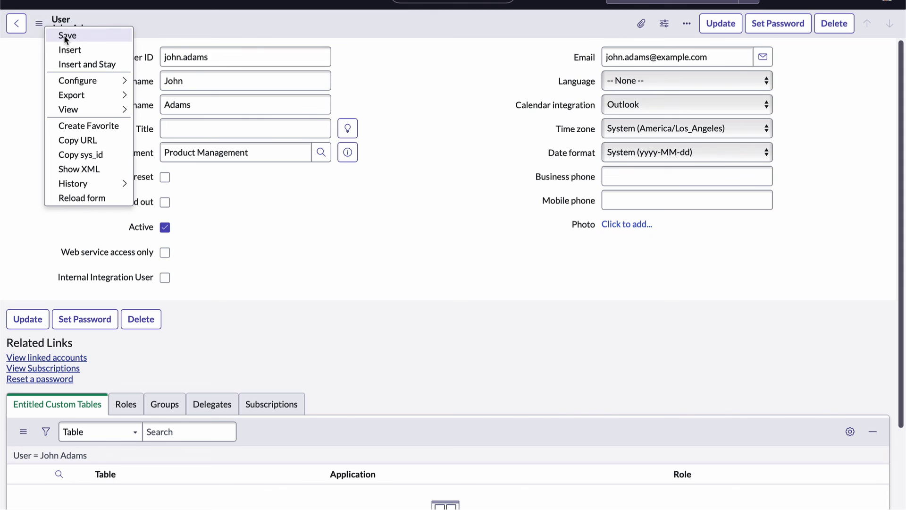
{"action": "left_click", "coordinate": [66, 35]}
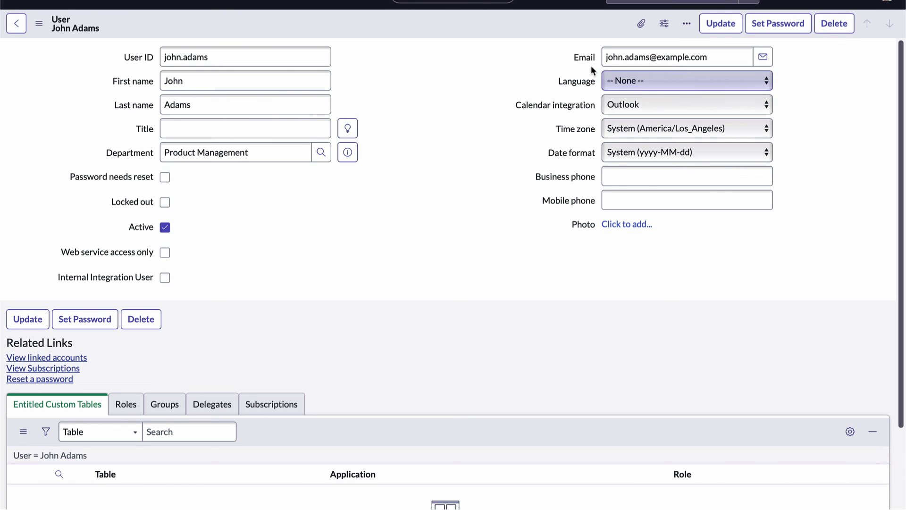
Show the template bar on the user form and start a new template named Sales Dept User
{"action": "left_click", "coordinate": [687, 23]}
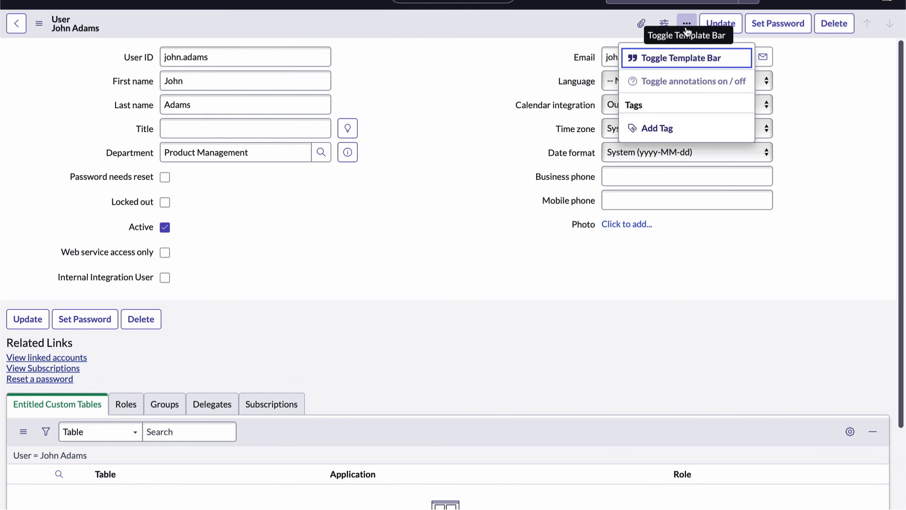
{"action": "left_click", "coordinate": [675, 58]}
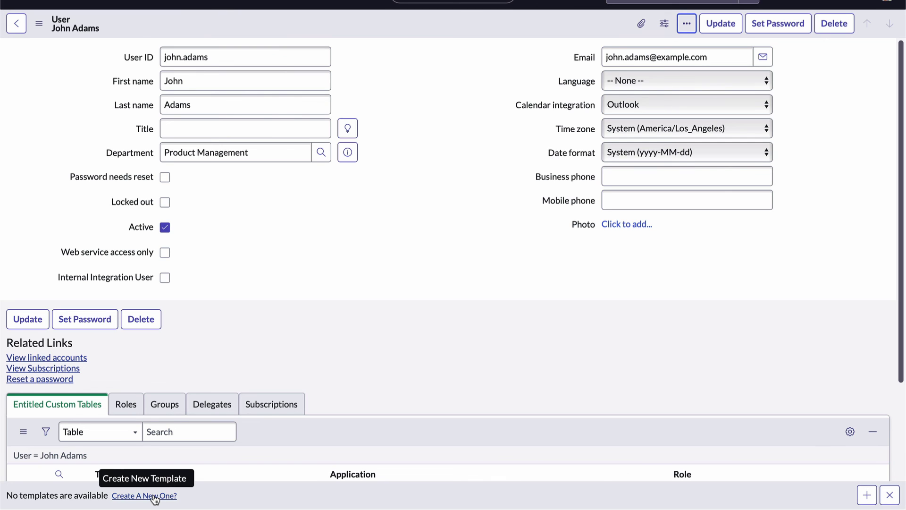
{"action": "left_click", "coordinate": [867, 495]}
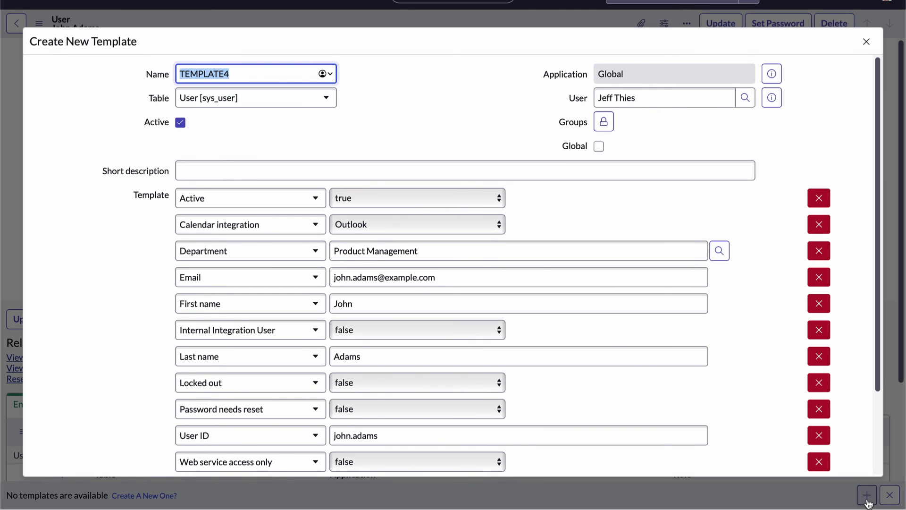
{"action": "type", "text": "Sales D"}
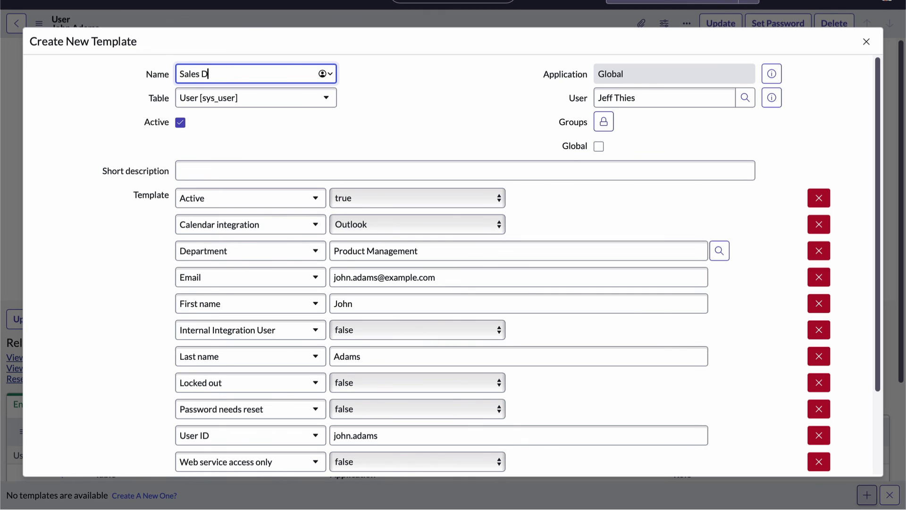
{"action": "type", "text": "ept User"}
{"action": "left_click", "coordinate": [453, 117]}
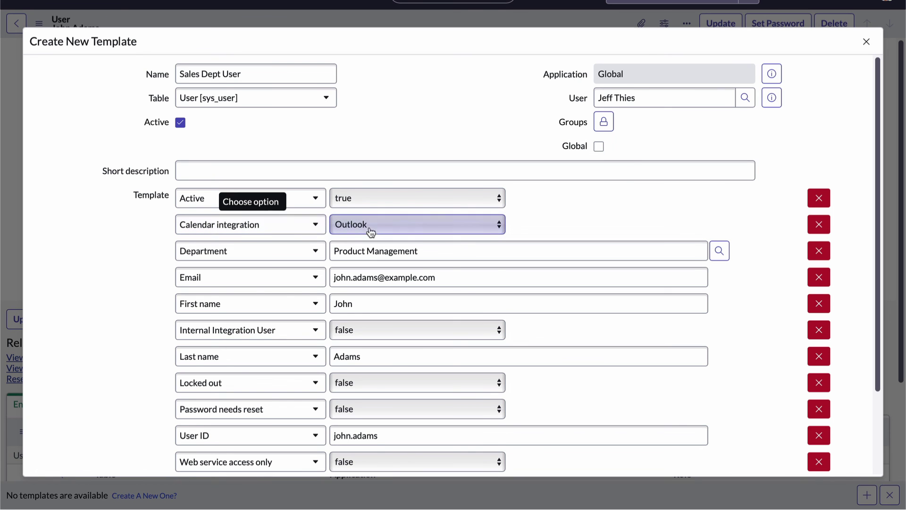
Remove all prefilled field values from the new template except Active and Calendar integration
{"action": "left_click", "coordinate": [820, 253]}
{"action": "left_click", "coordinate": [821, 253]}
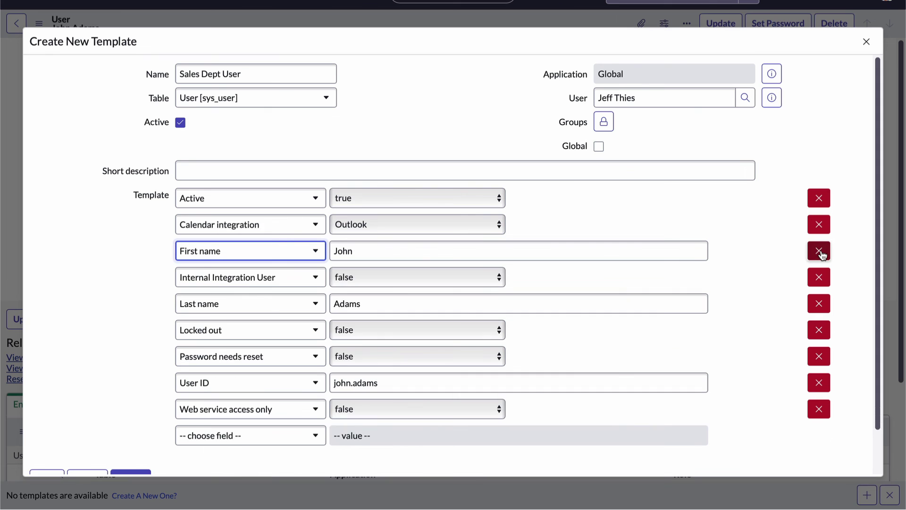
{"action": "left_click", "coordinate": [821, 252]}
{"action": "left_click", "coordinate": [822, 254]}
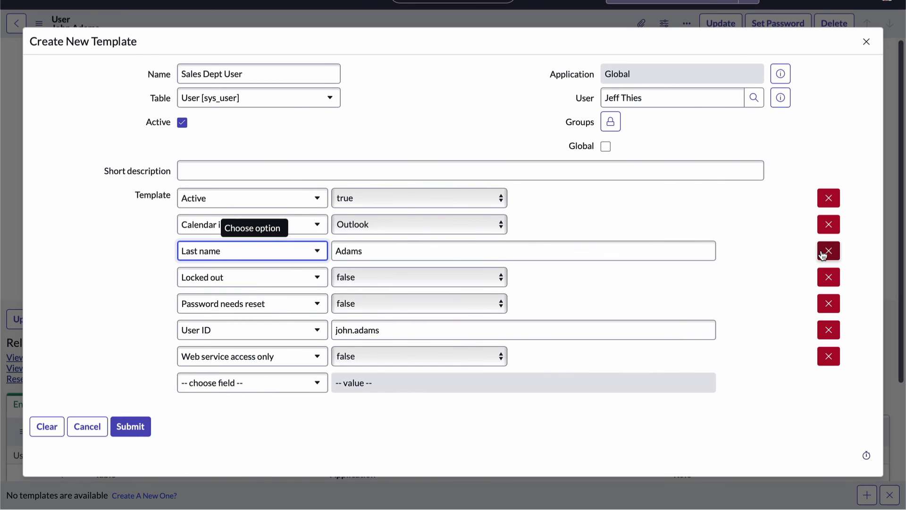
{"action": "left_click", "coordinate": [829, 254]}
{"action": "left_click", "coordinate": [828, 253]}
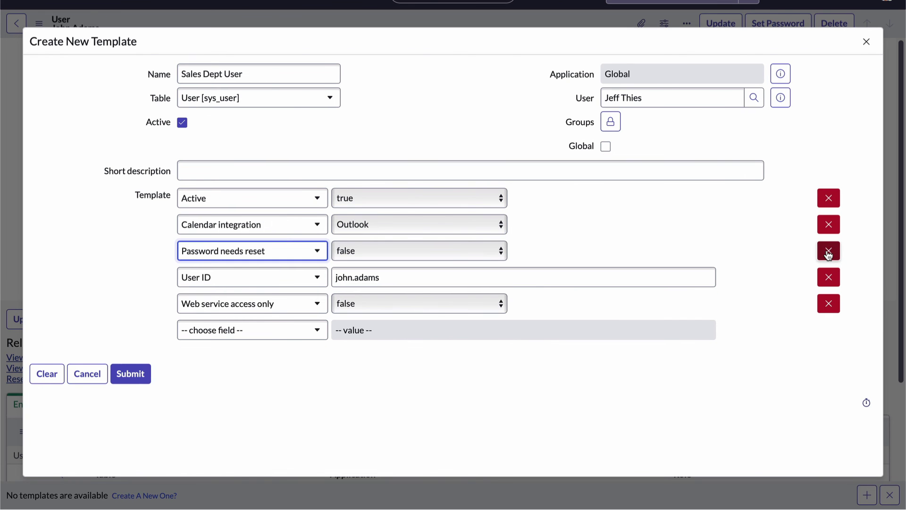
{"action": "left_click", "coordinate": [829, 253]}
{"action": "left_click", "coordinate": [829, 252]}
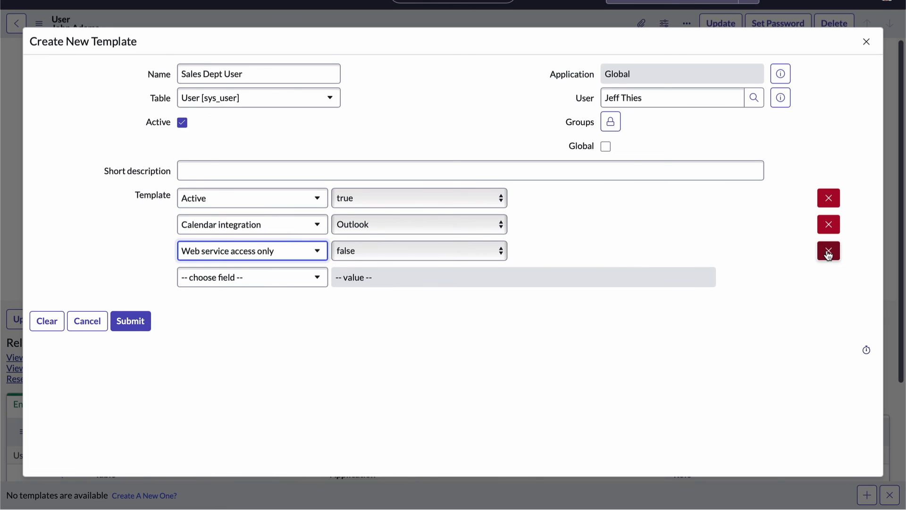
{"action": "left_click", "coordinate": [829, 253]}
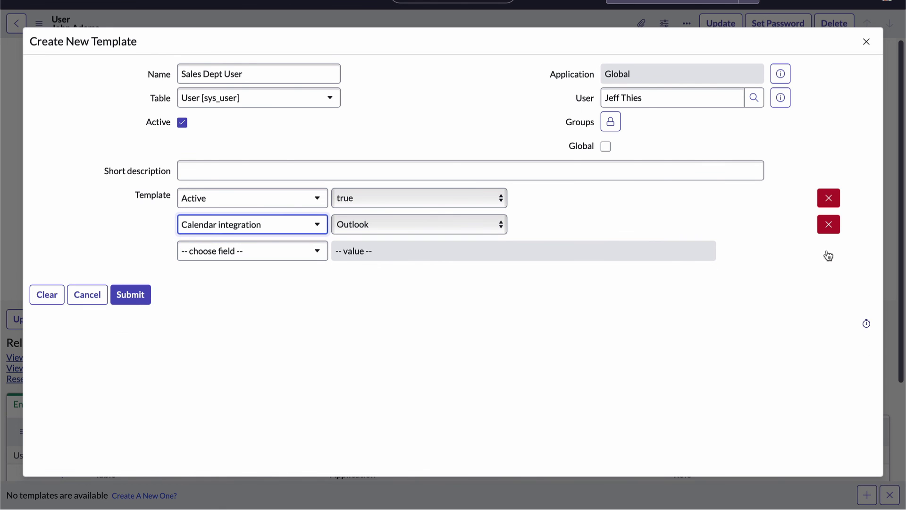
Add a Department value of Sales to the template and submit it
{"action": "left_click", "coordinate": [315, 251]}
{"action": "type", "text": "Dep"}
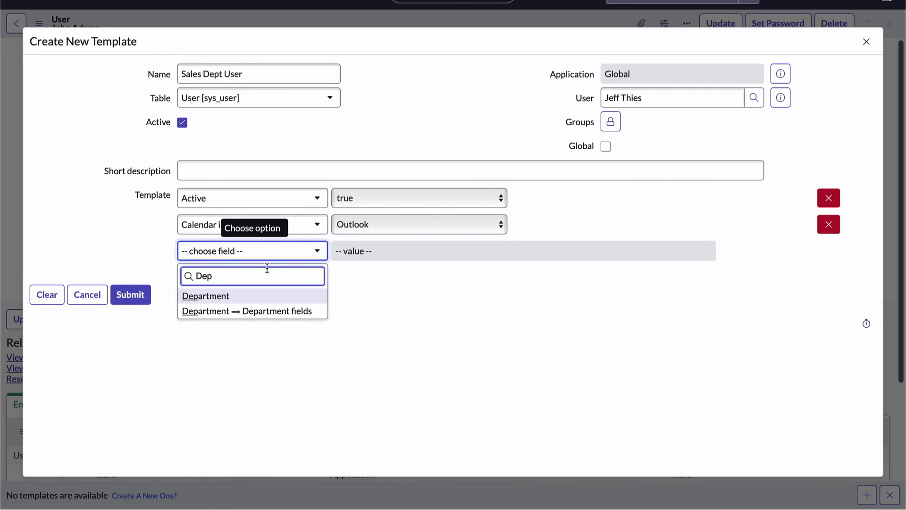
{"action": "left_click", "coordinate": [224, 296]}
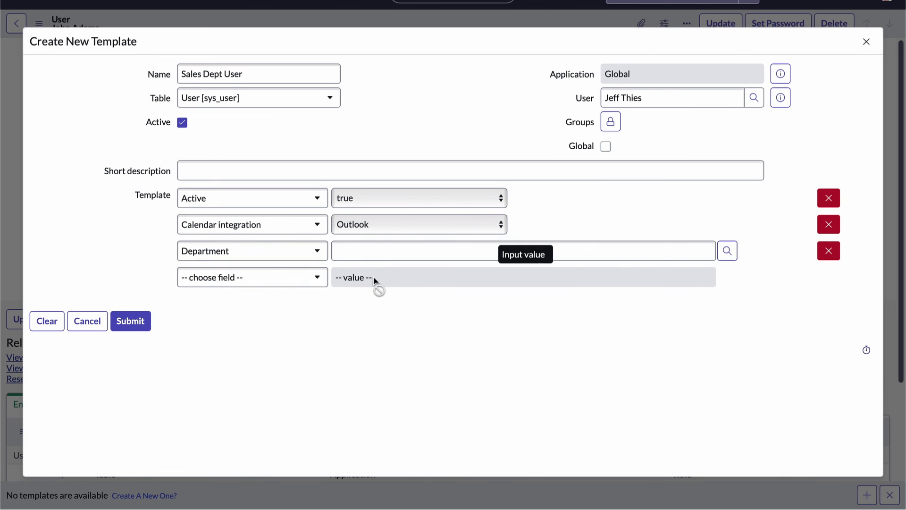
{"action": "left_click", "coordinate": [364, 252]}
{"action": "type", "text": "S"}
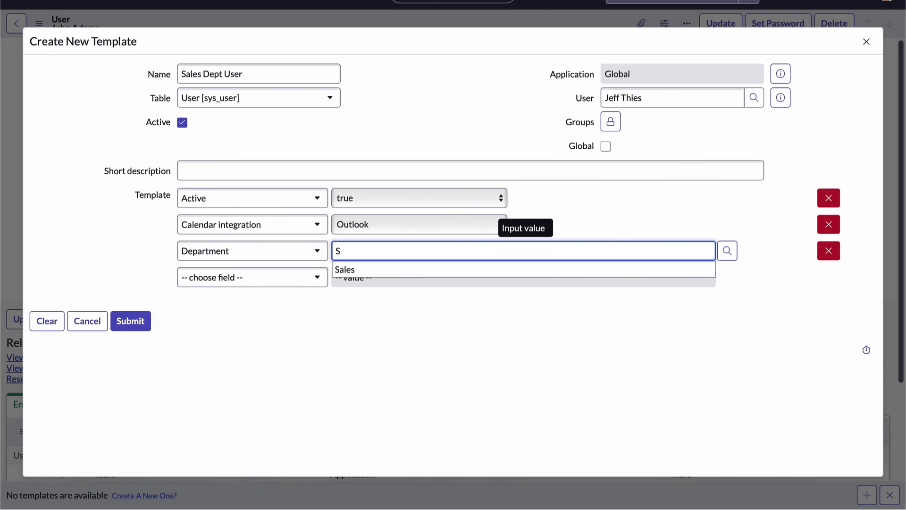
{"action": "left_click", "coordinate": [362, 268]}
{"action": "left_click", "coordinate": [134, 321]}
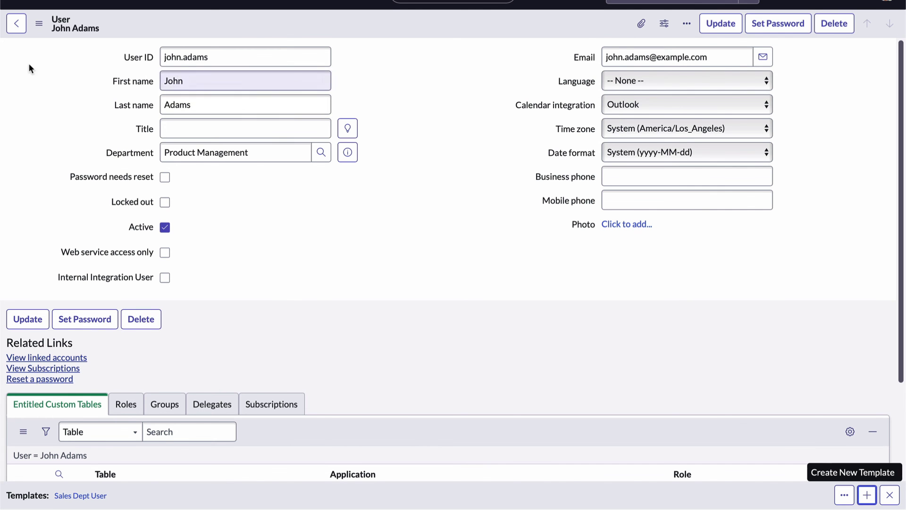
Return to the Users list, start a new user record and apply the Sales Dept User template to it
{"action": "left_click", "coordinate": [17, 24]}
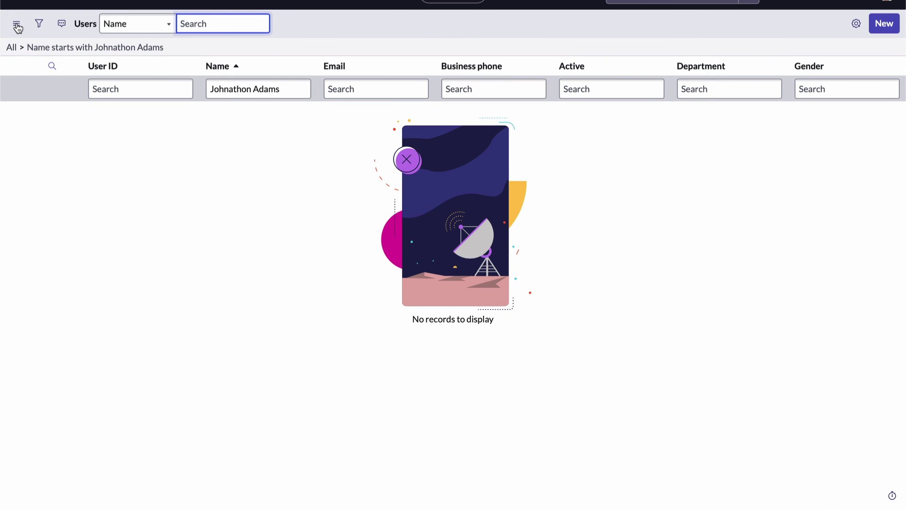
{"action": "left_click", "coordinate": [881, 29]}
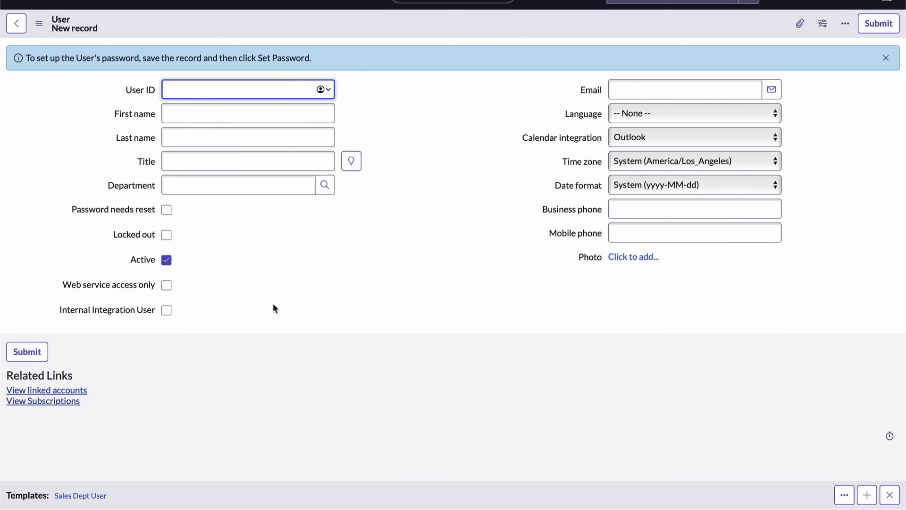
{"action": "left_click", "coordinate": [86, 495]}
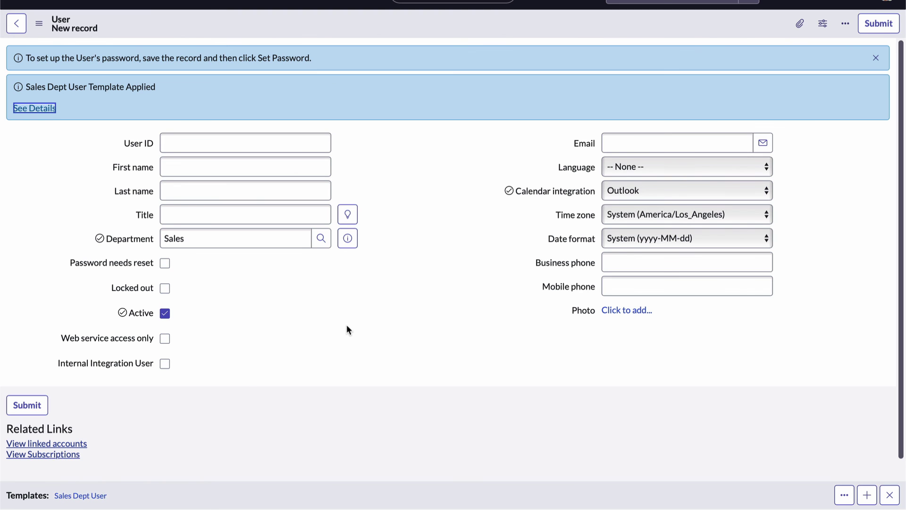
{"action": "left_click", "coordinate": [194, 143]}
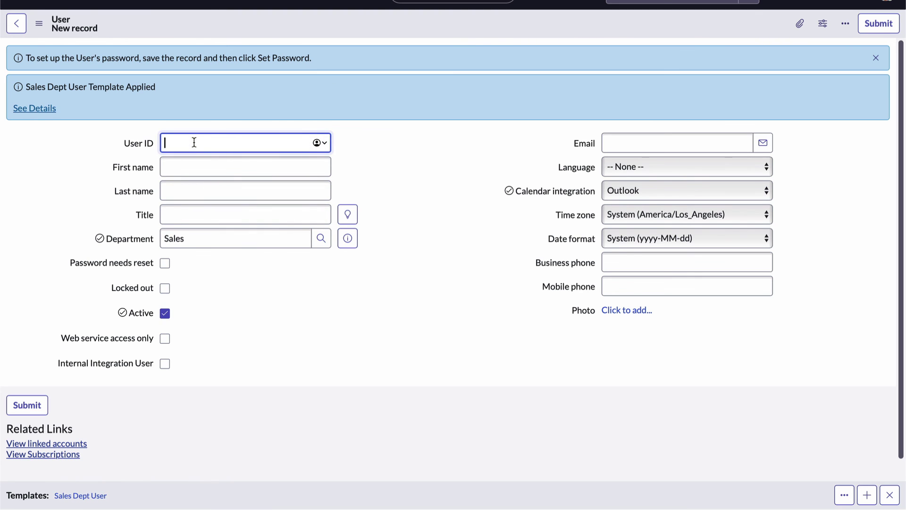
{"action": "left_click", "coordinate": [188, 166]}
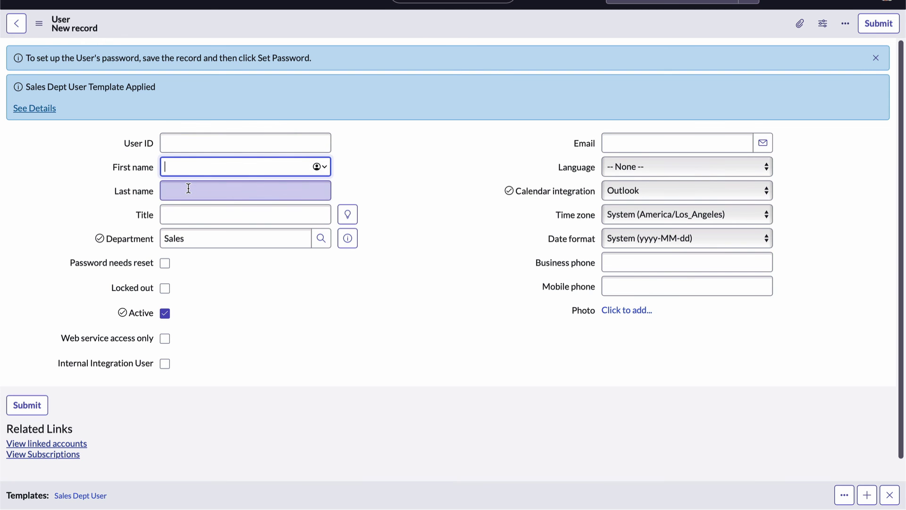
{"action": "left_click", "coordinate": [188, 189]}
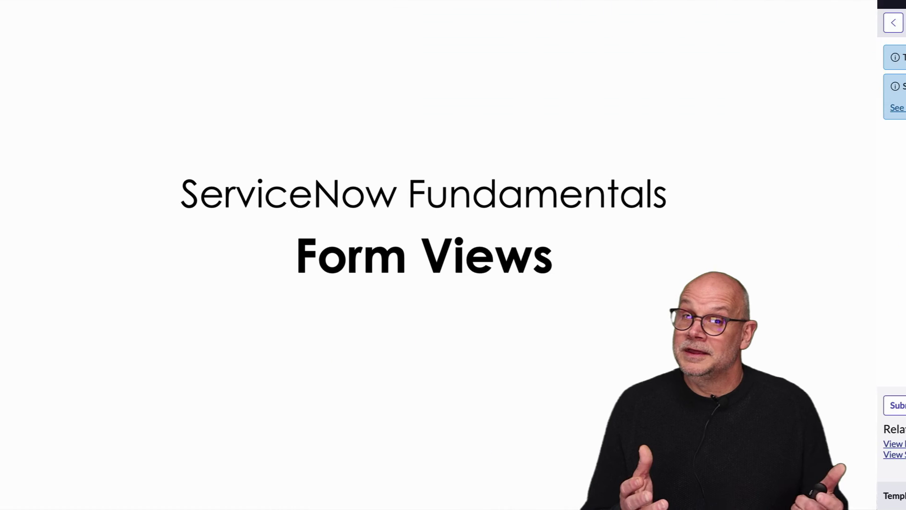